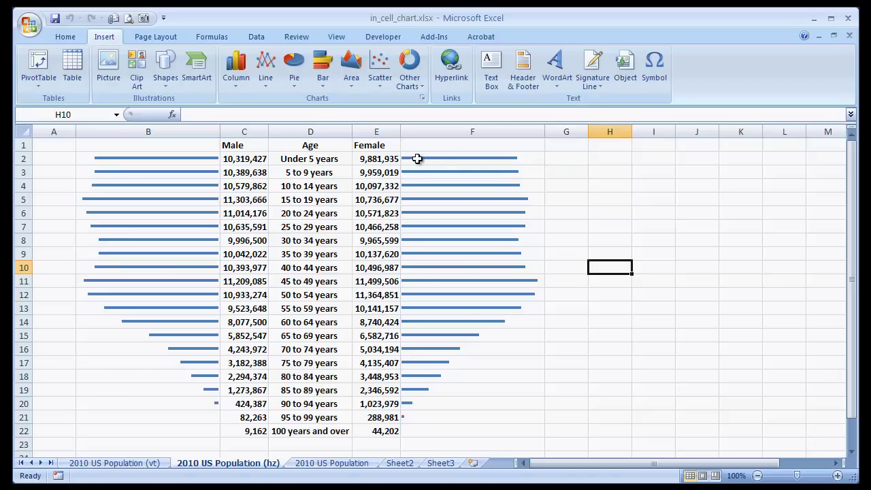
Copy the Male, Age and Female table from the horizontal bar-chart sheet
{"action": "left_click", "coordinate": [126, 466]}
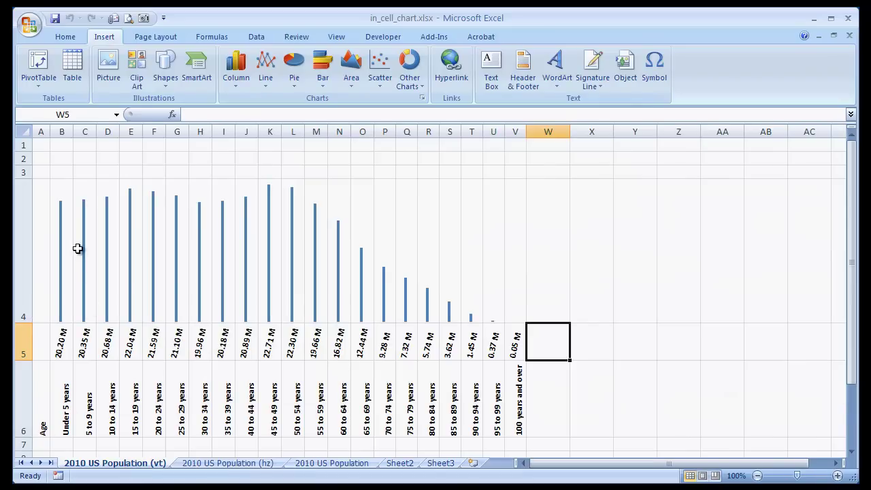
{"action": "left_click", "coordinate": [253, 465]}
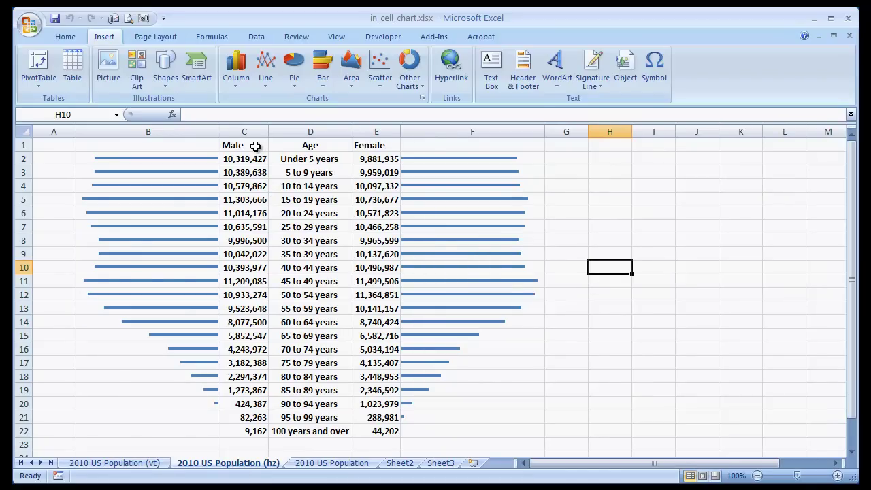
{"action": "left_click_drag", "start_coordinate": [255, 145], "coordinate": [376, 428]}
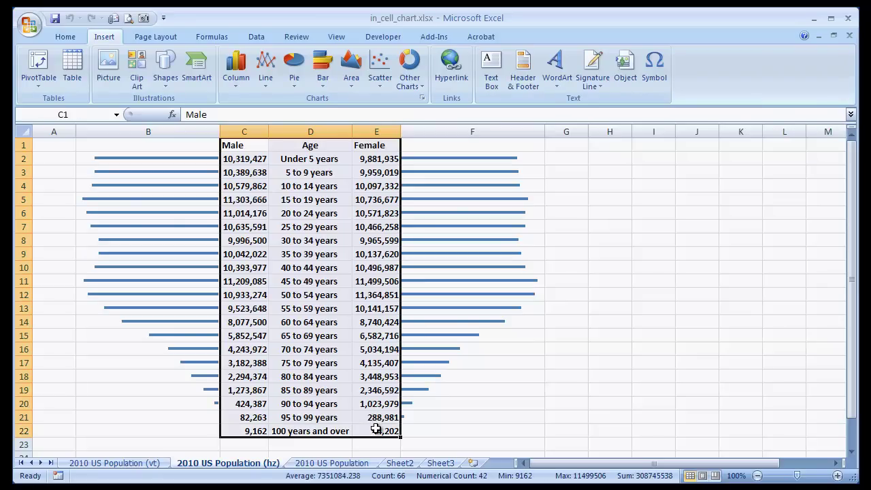
{"action": "key", "text": "ctrl+c"}
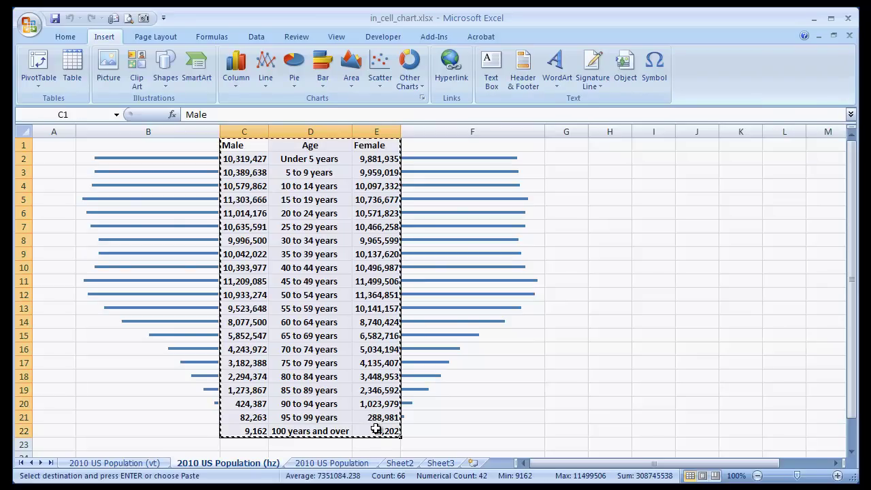
Turn on gridlines and row and column headings for Sheet2
{"action": "left_click", "coordinate": [399, 465]}
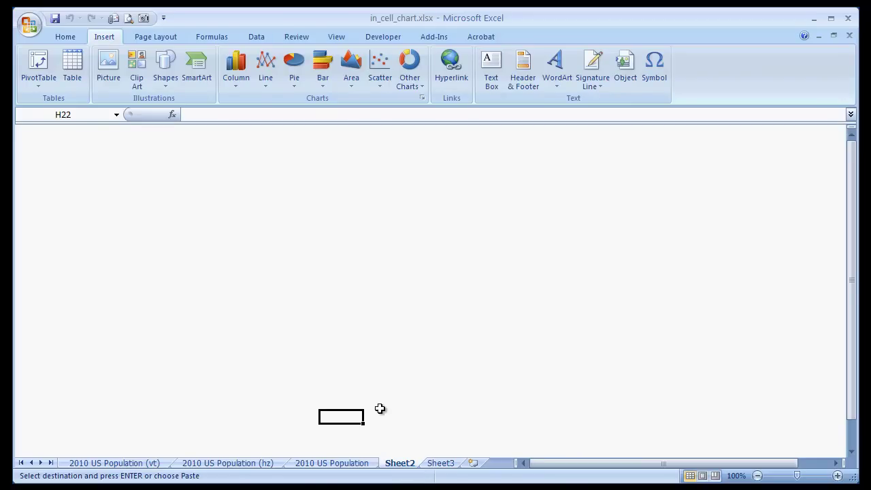
{"action": "left_click", "coordinate": [67, 39]}
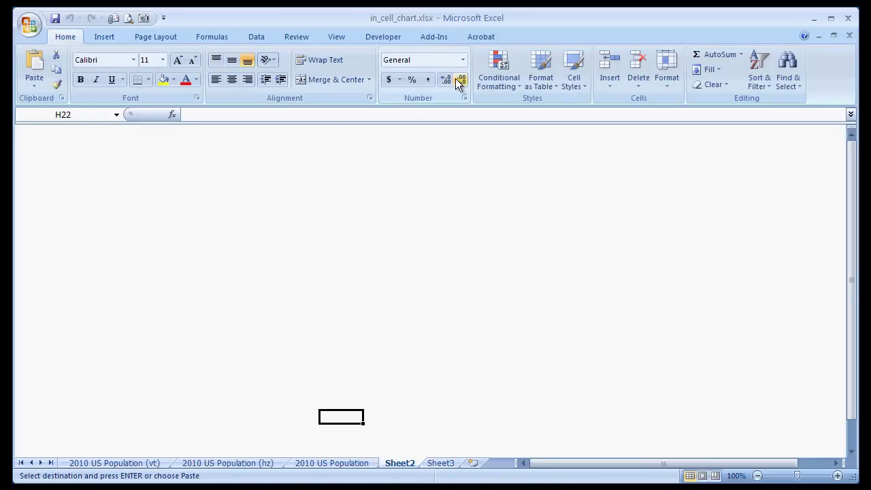
{"action": "left_click", "coordinate": [333, 38]}
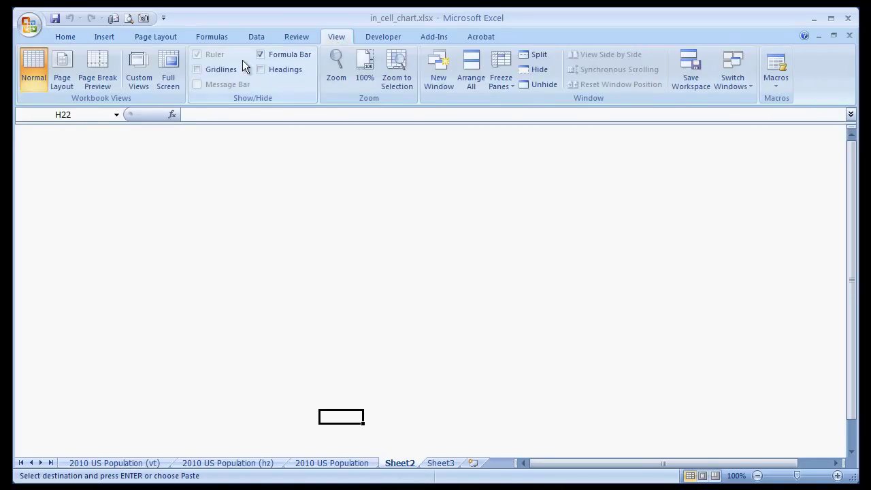
{"action": "left_click", "coordinate": [196, 70]}
{"action": "left_click", "coordinate": [260, 70]}
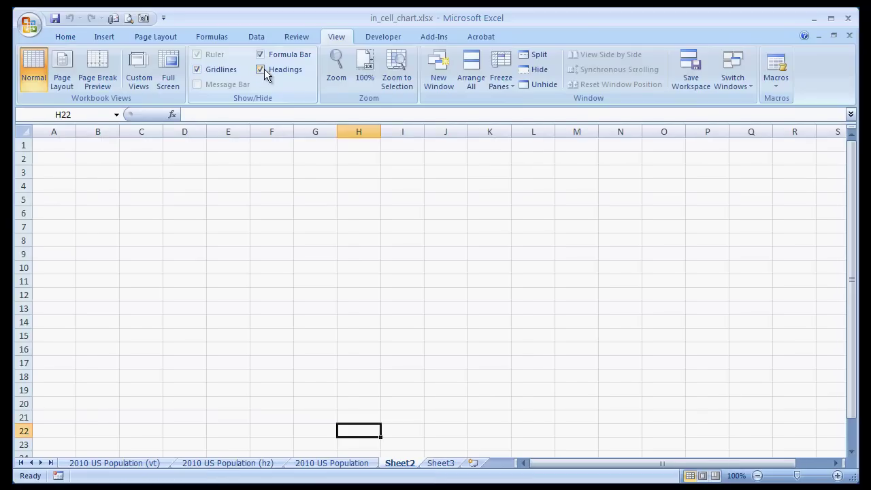
Paste the Male, Age and Female table into Sheet2 starting at cell C1
{"action": "left_click", "coordinate": [159, 141]}
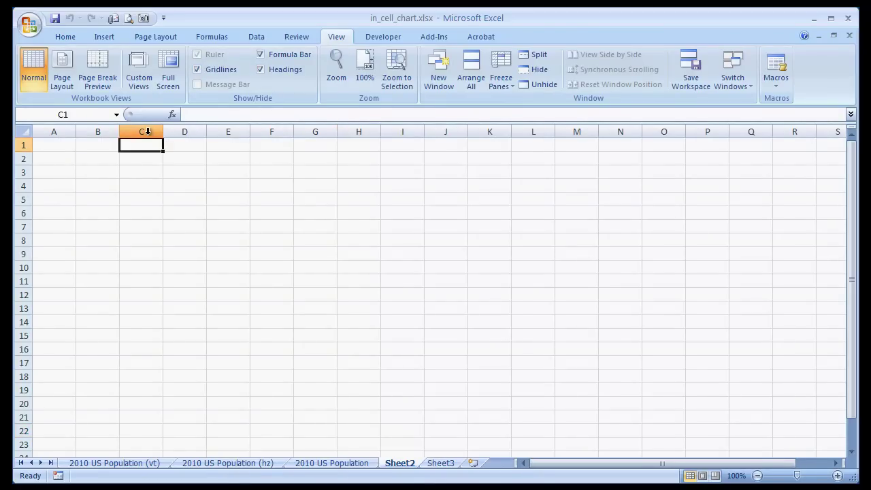
{"action": "left_click", "coordinate": [73, 37]}
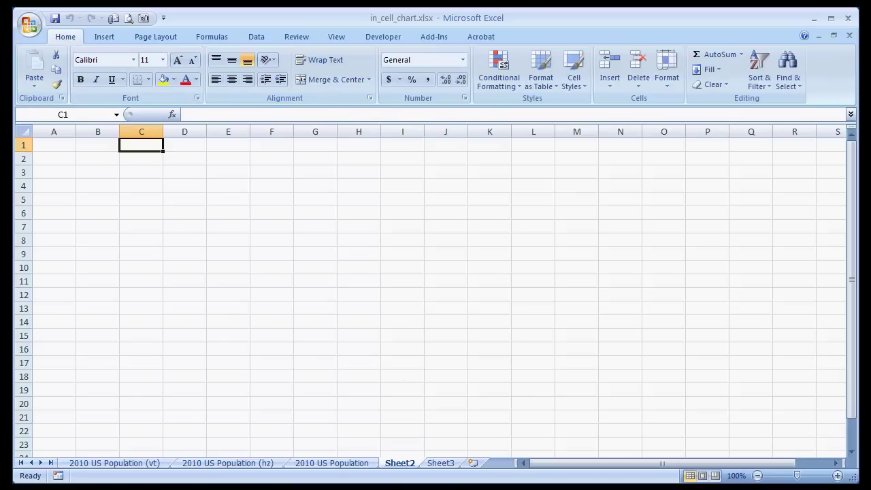
{"action": "left_click", "coordinate": [340, 464]}
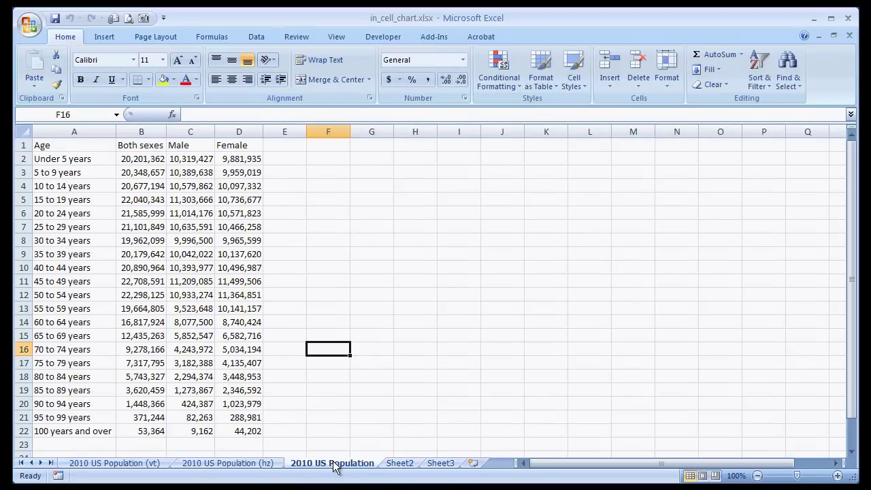
{"action": "left_click", "coordinate": [281, 465]}
{"action": "key", "text": "ctrl+c"}
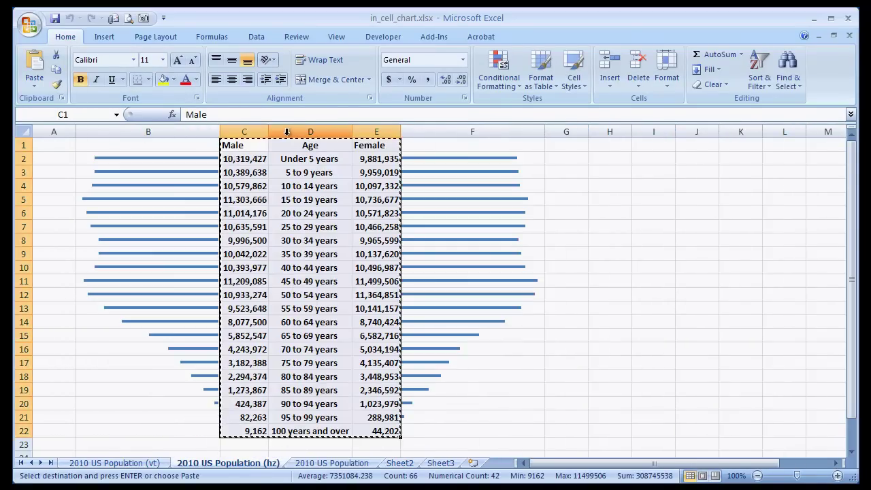
{"action": "left_click", "coordinate": [400, 463]}
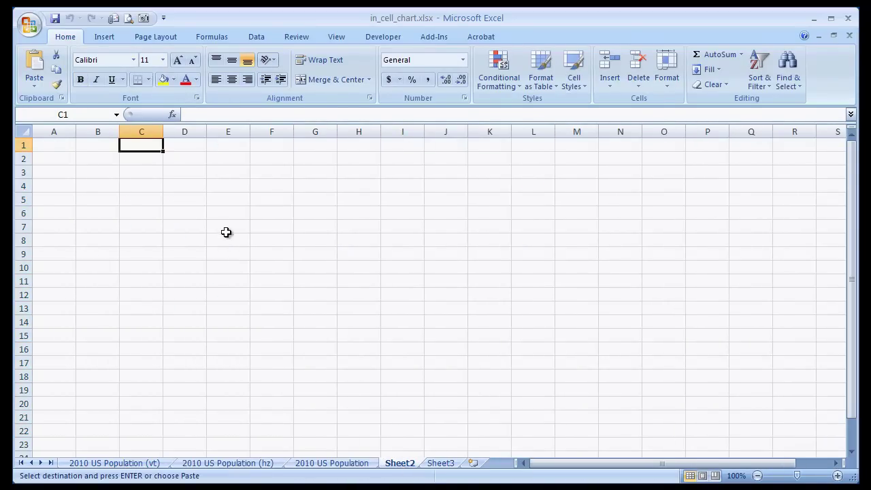
{"action": "key", "text": "ctrl+v"}
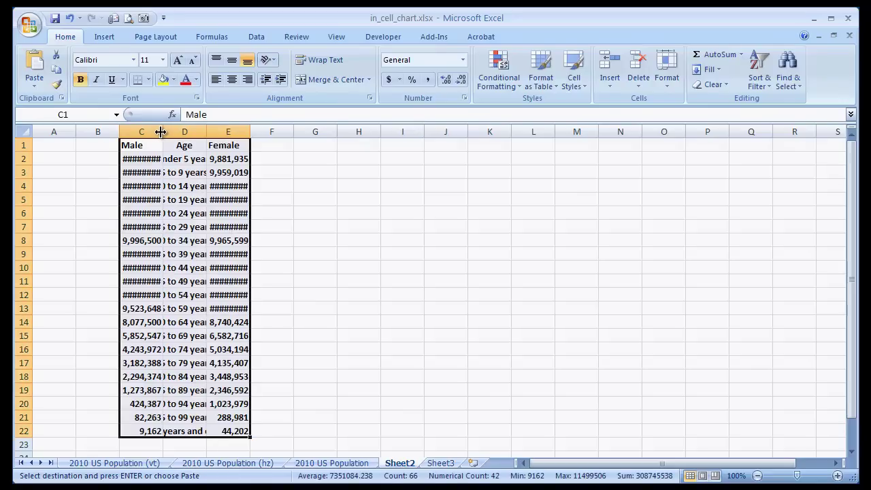
AutoFit columns C, D and E to the male counts, age labels and female counts
{"action": "double_click", "coordinate": [162, 132]}
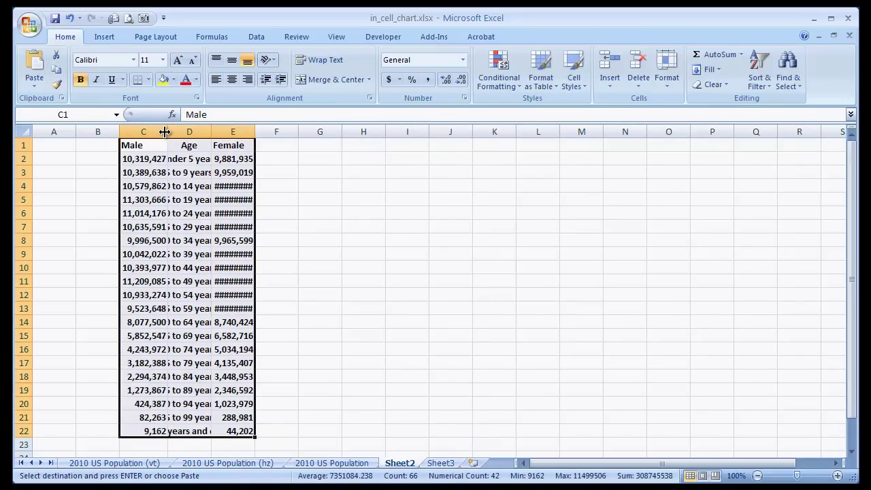
{"action": "double_click", "coordinate": [206, 132]}
{"action": "double_click", "coordinate": [296, 132]}
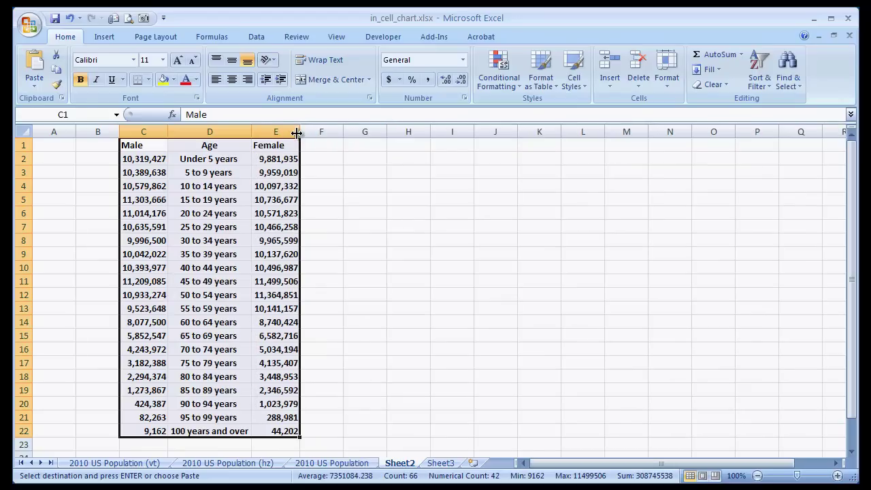
{"action": "left_click", "coordinate": [336, 169]}
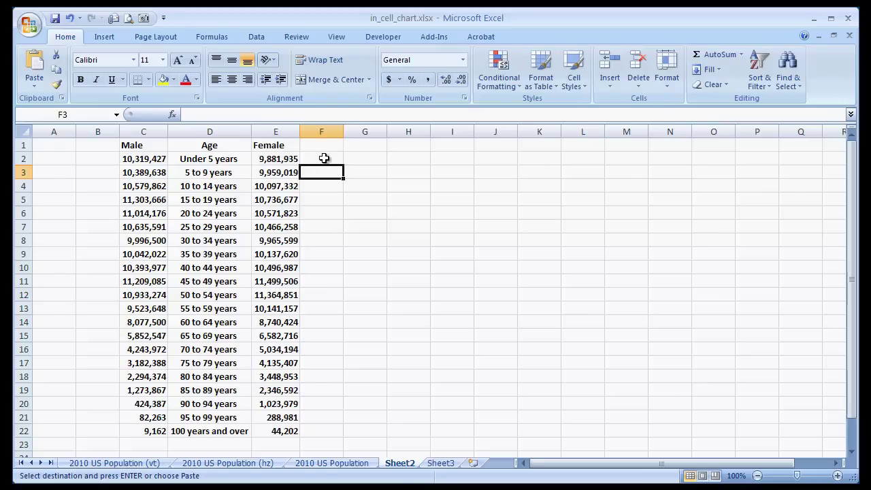
Select F2 and begin entering the female bar formula there
{"action": "left_click", "coordinate": [323, 159]}
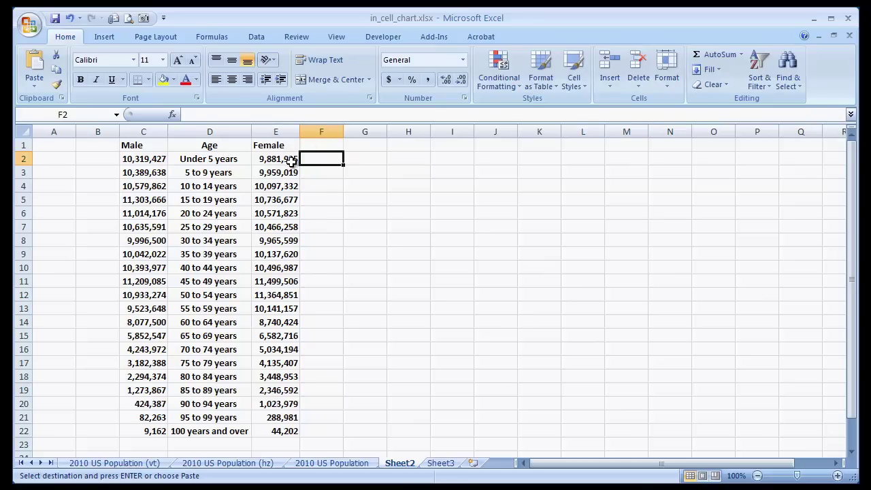
{"action": "left_click_drag", "start_coordinate": [288, 158], "coordinate": [294, 428]}
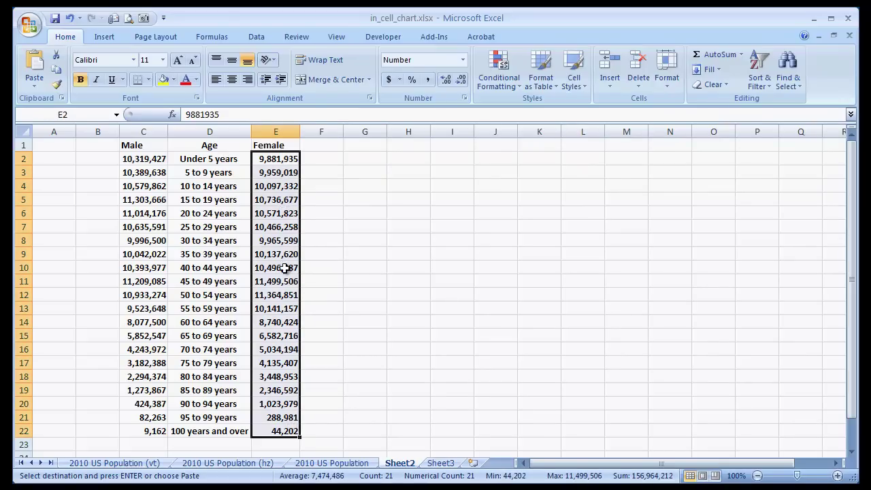
{"action": "left_click", "coordinate": [318, 158]}
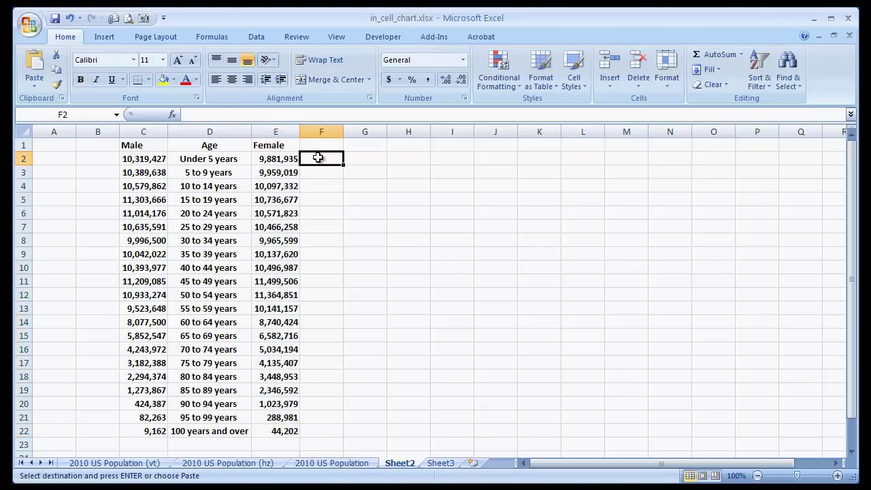
{"action": "left_click", "coordinate": [241, 115]}
Enter =rept("|",max($E$2:$E$22 in F2, using an absolute Female range
{"action": "type", "text": "="}
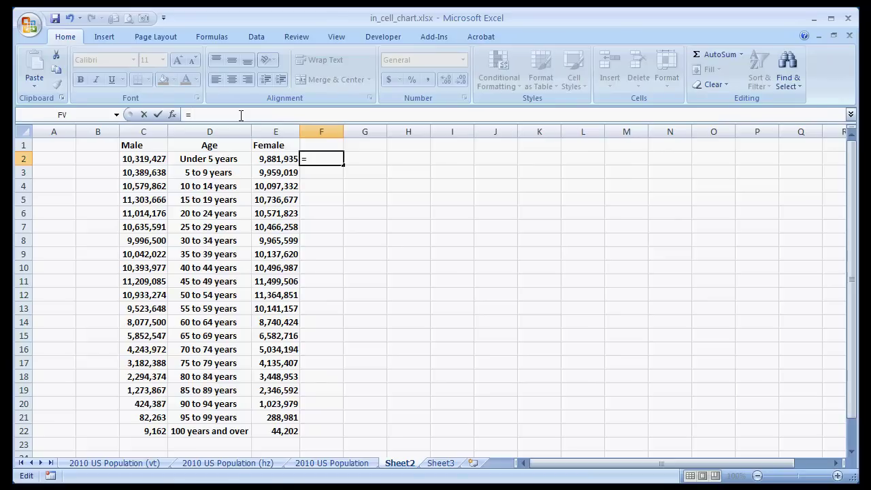
{"action": "type", "text": "rep"}
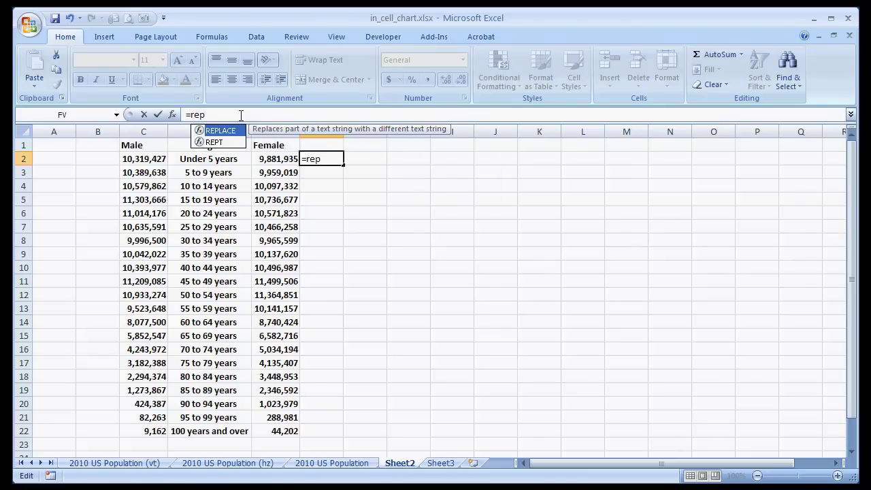
{"action": "type", "text": "t(\"|"}
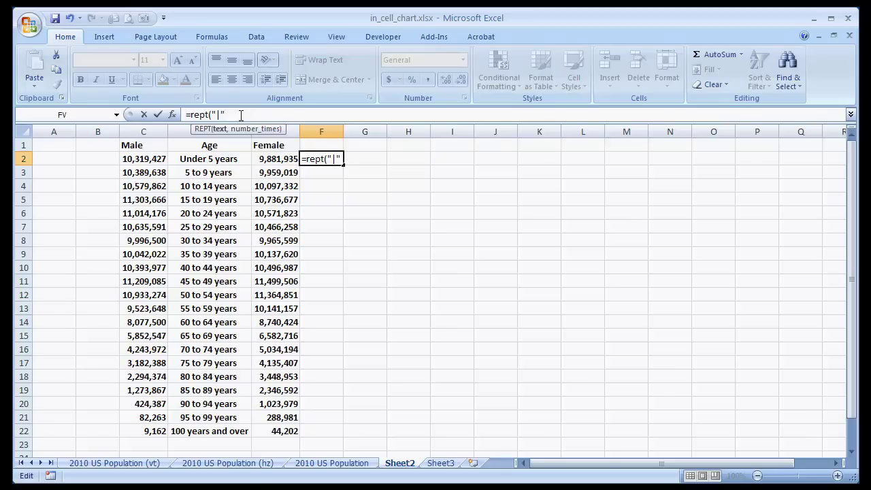
{"action": "type", "text": ",max"}
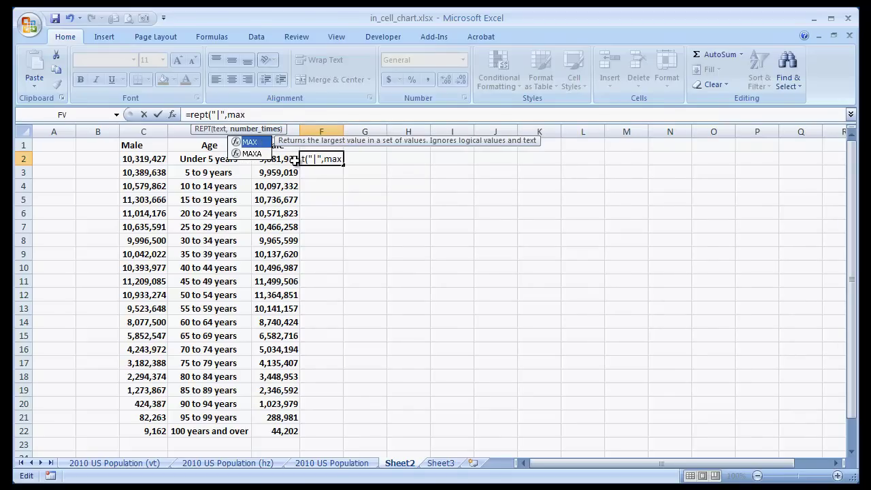
{"action": "type", "text": "("}
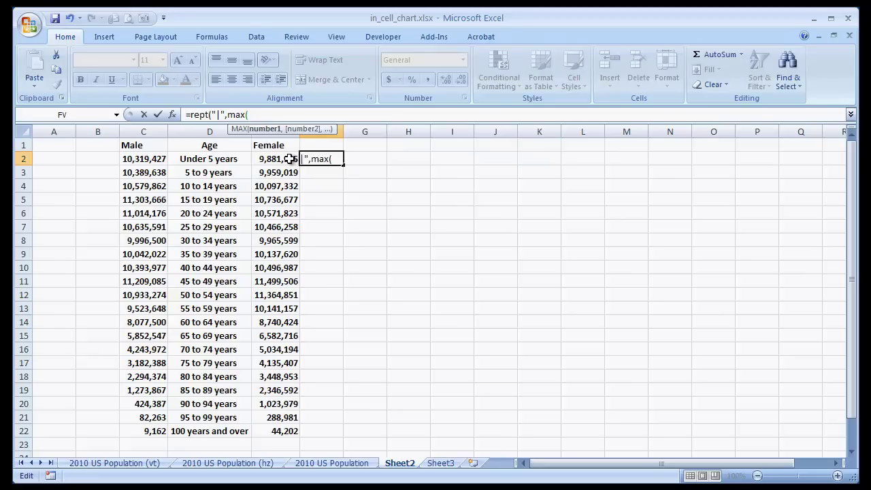
{"action": "left_click", "coordinate": [290, 159]}
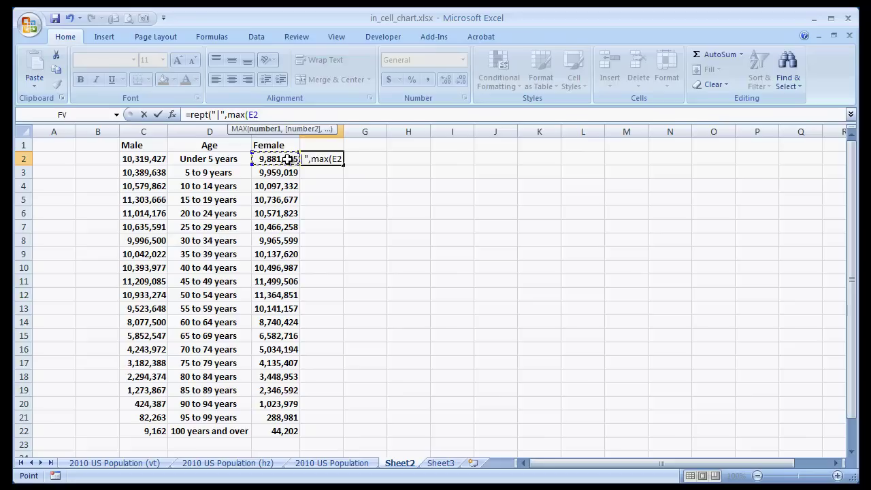
{"action": "left_click_drag", "start_coordinate": [290, 159], "coordinate": [290, 427]}
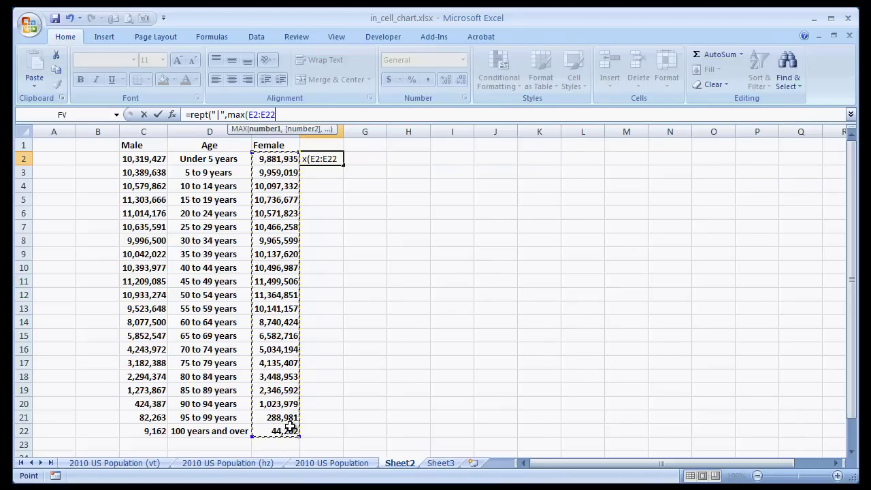
{"action": "key", "text": "F4"}
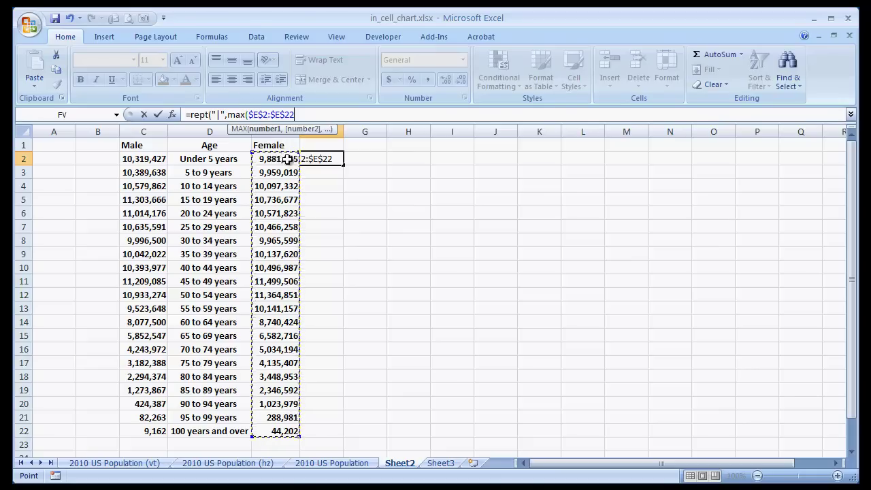
Complete F2's formula as =rept("|",max(E2/$E$2:$E$22)*25)
{"action": "left_click", "coordinate": [249, 115]}
{"action": "left_click", "coordinate": [276, 159]}
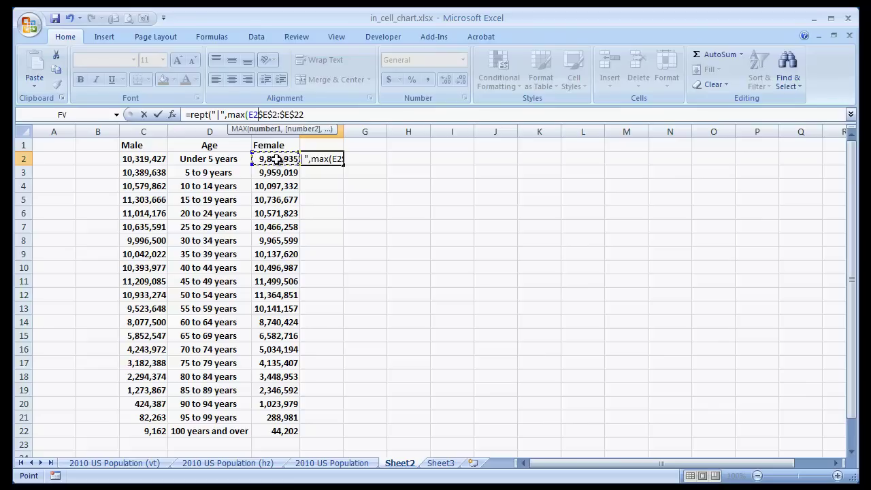
{"action": "type", "text": "/"}
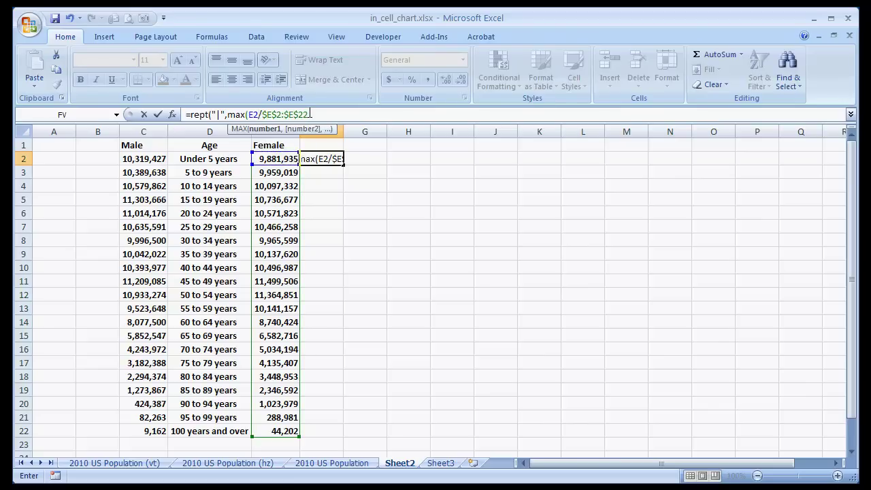
{"action": "left_click", "coordinate": [310, 115]}
{"action": "key", "text": "End"}
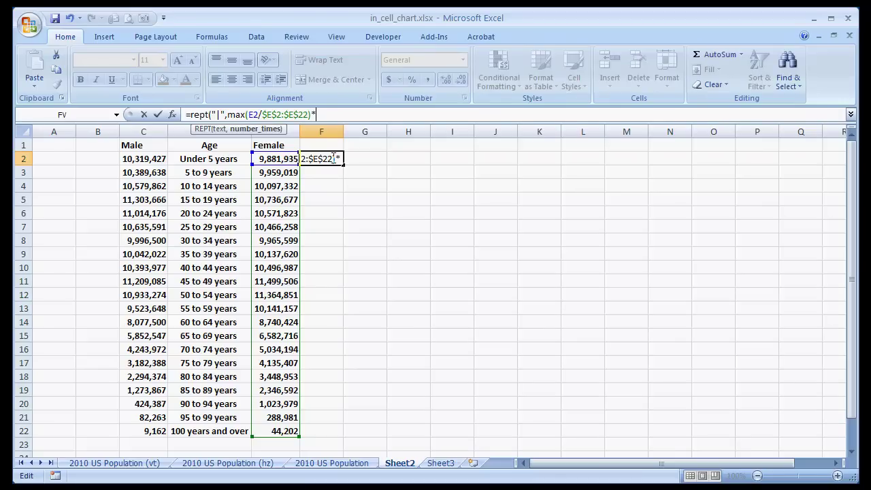
{"action": "type", "text": "25"}
Fill the F2 bar formula down to F22 and AutoFit column F to the bars
{"action": "key", "text": "Return"}
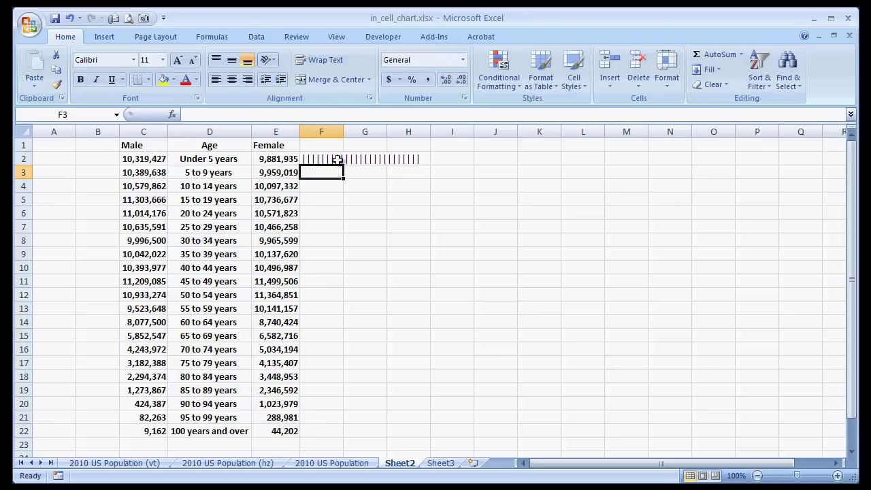
{"action": "left_click", "coordinate": [313, 158]}
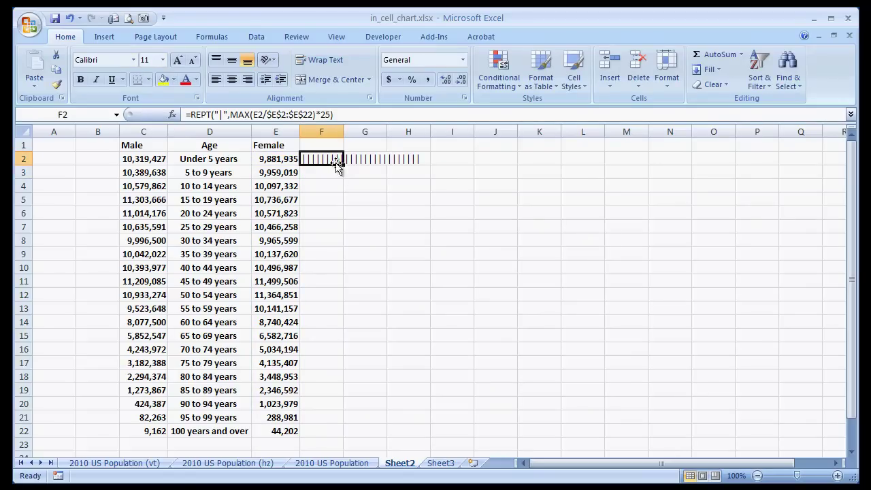
{"action": "double_click", "coordinate": [343, 163]}
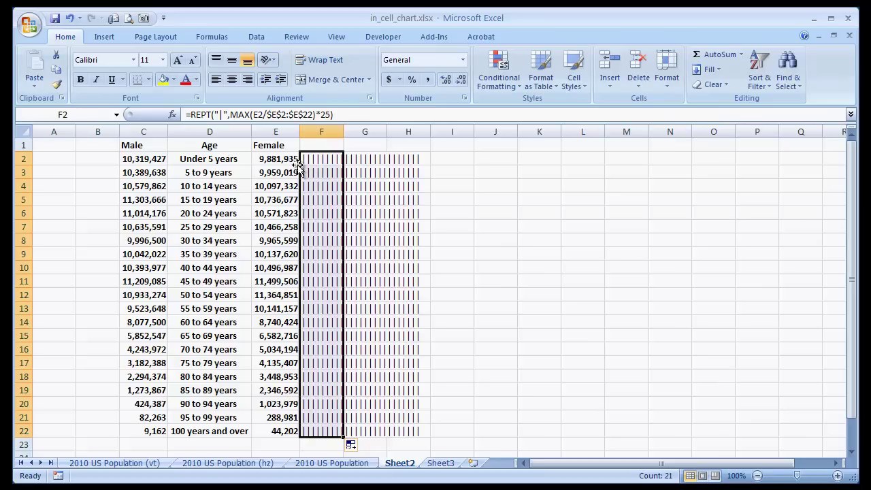
{"action": "left_click", "coordinate": [282, 171]}
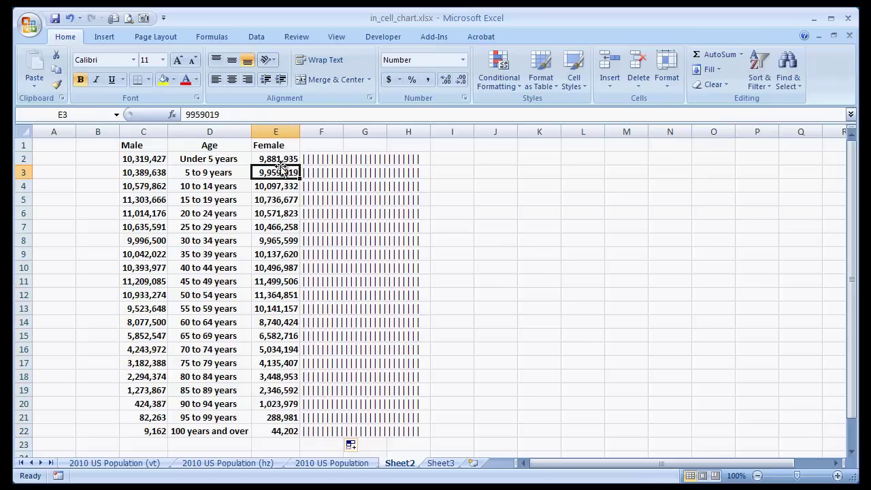
{"action": "left_click", "coordinate": [280, 159]}
{"action": "left_click", "coordinate": [314, 160]}
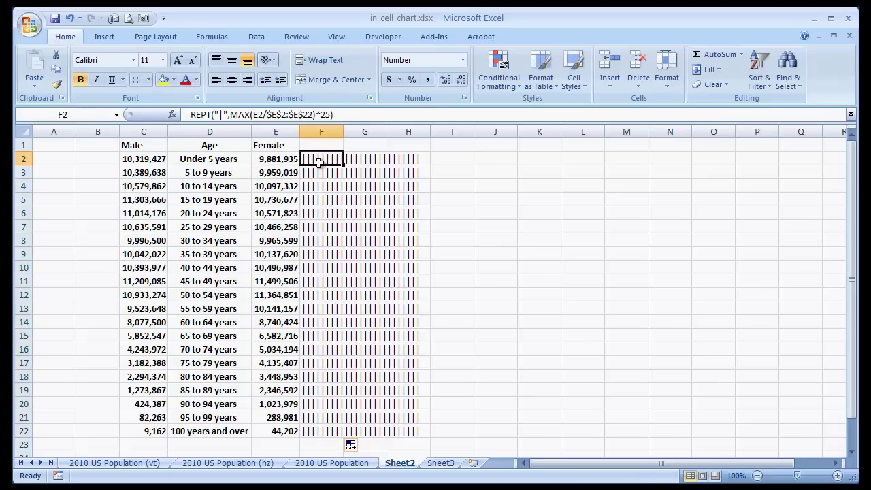
{"action": "left_click", "coordinate": [317, 170]}
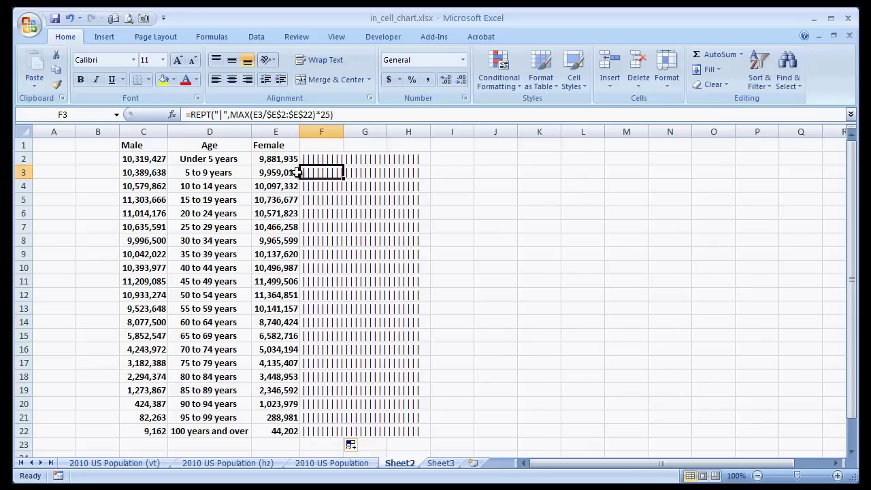
{"action": "double_click", "coordinate": [343, 132]}
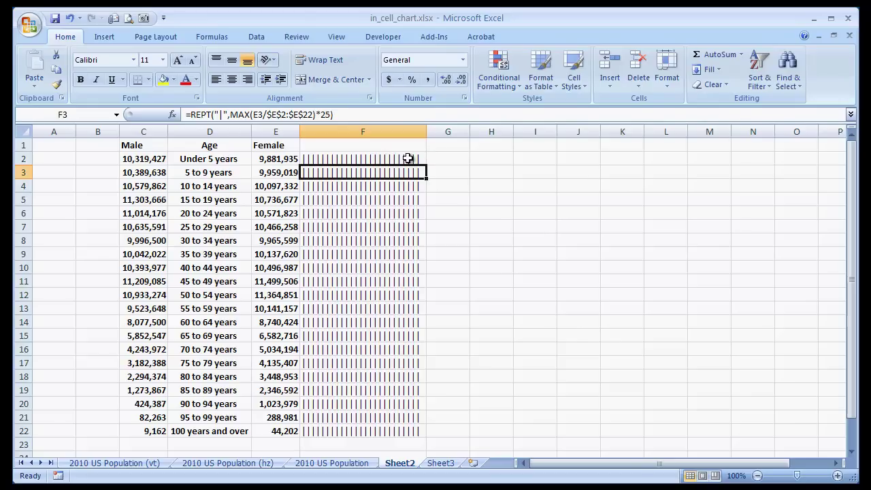
Change the bar multiplier from 25 to 100 and copy the formula down column F
{"action": "left_click", "coordinate": [331, 115]}
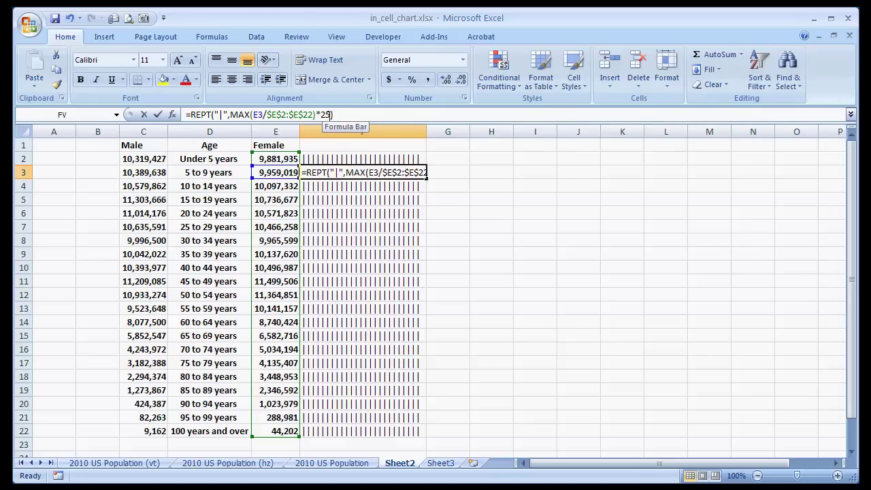
{"action": "key", "text": "BackSpace"}
{"action": "type", "text": "100"}
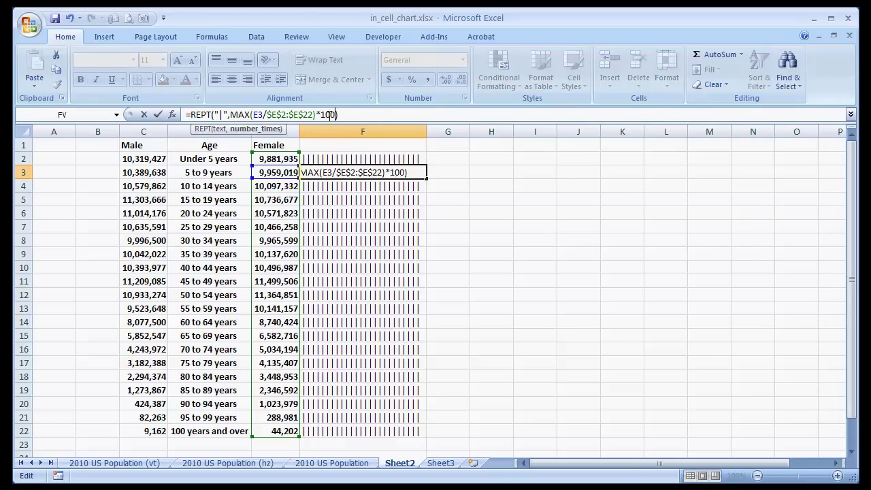
{"action": "key", "text": "Return"}
{"action": "left_click", "coordinate": [381, 157]}
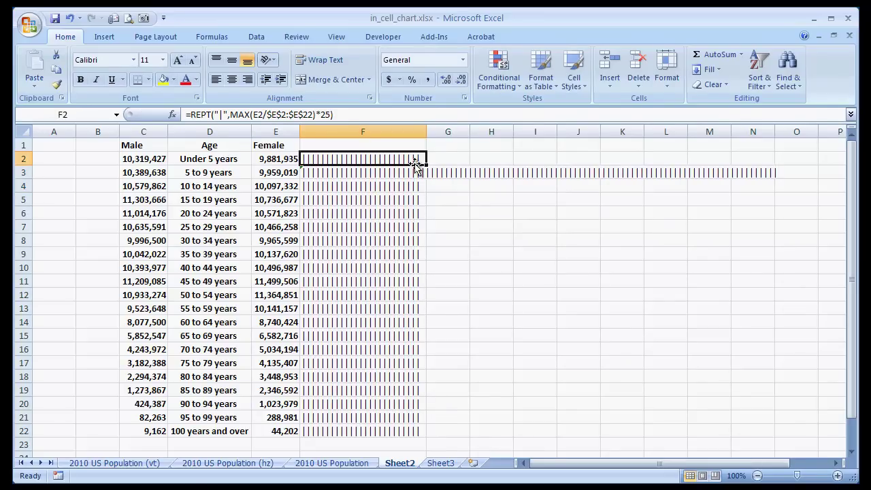
{"action": "double_click", "coordinate": [426, 165]}
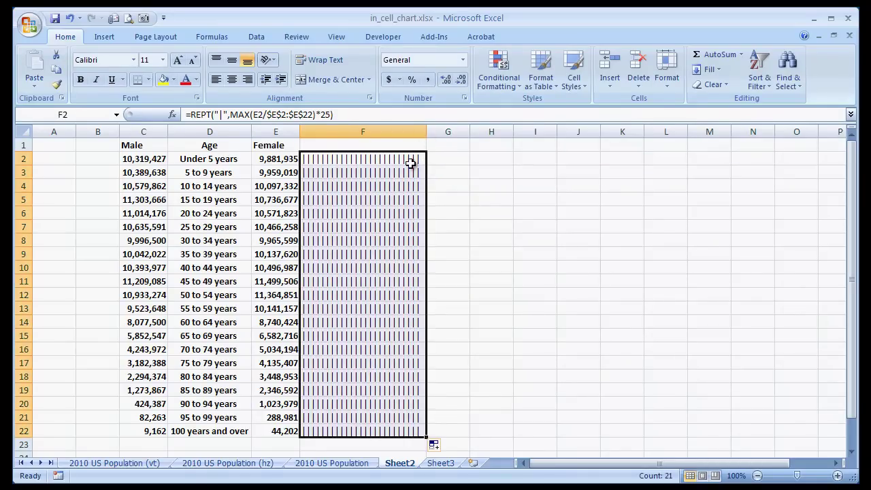
Set F2's multiplier to 100, AutoFit column F, and fill the formula to F22
{"action": "left_click", "coordinate": [412, 160]}
{"action": "left_click", "coordinate": [329, 115]}
{"action": "key", "text": "BackSpace"}
{"action": "key", "text": "BackSpace"}
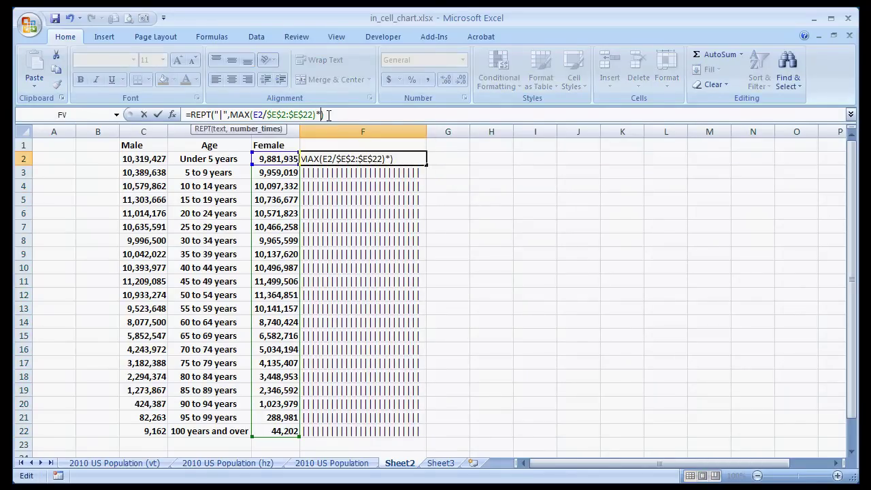
{"action": "type", "text": "100"}
{"action": "key", "text": "Return"}
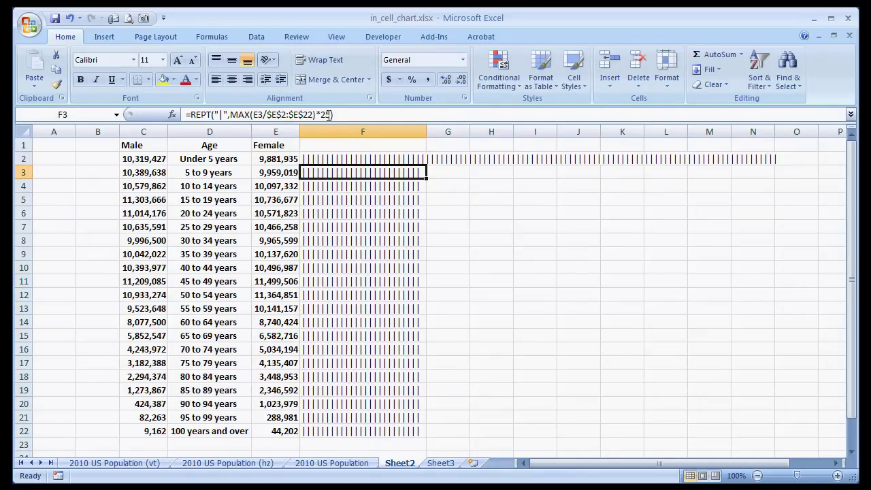
{"action": "double_click", "coordinate": [427, 131]}
{"action": "left_click", "coordinate": [430, 159]}
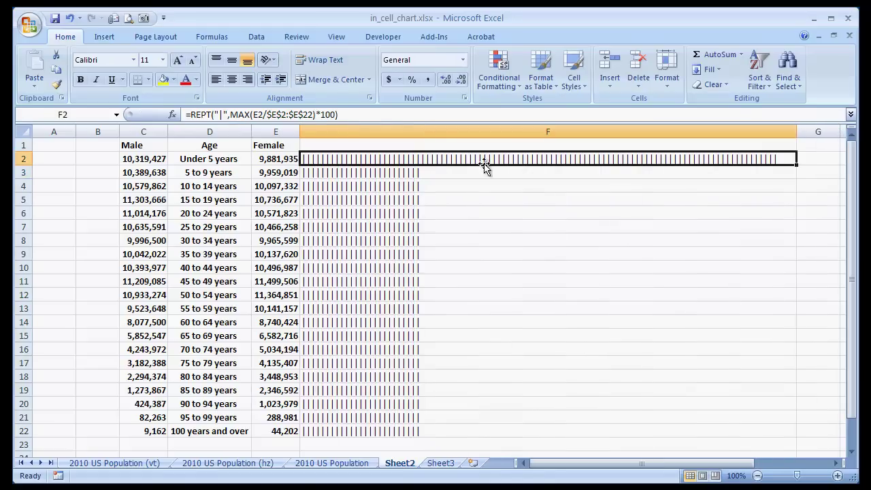
{"action": "double_click", "coordinate": [797, 165]}
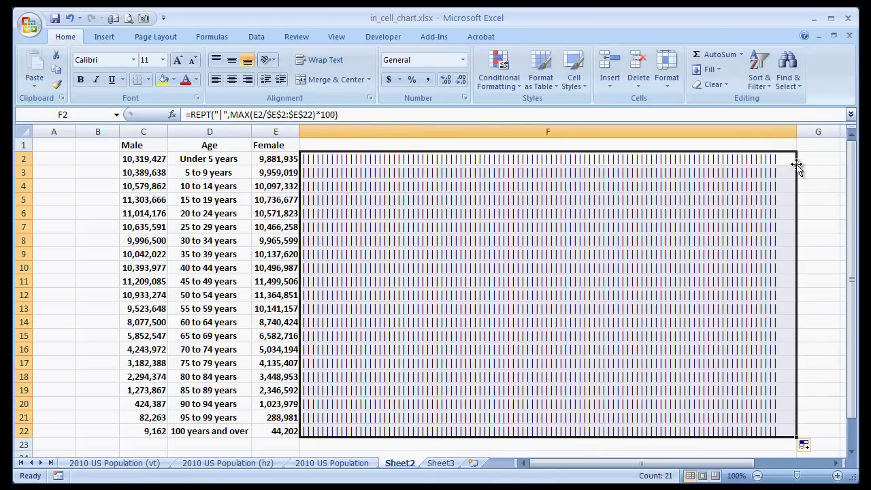
Rewrite the formula as =REPT("|",E2/MAX($E$2:$E$22)*100) across F2:F22
{"action": "left_click", "coordinate": [267, 114]}
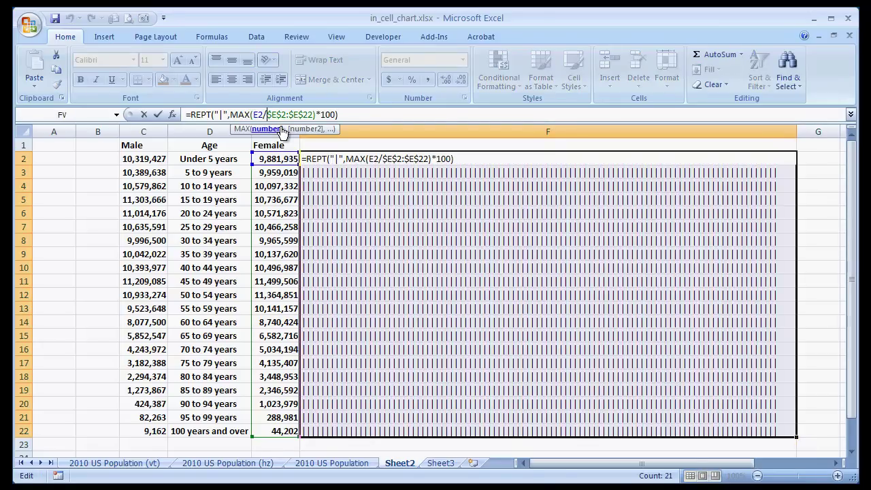
{"action": "type", "text": "max("}
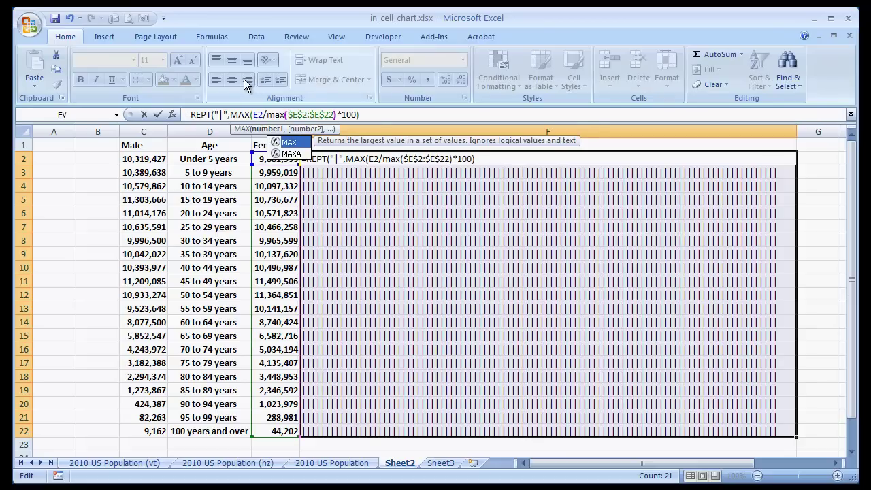
{"action": "left_click", "coordinate": [253, 115]}
{"action": "key", "text": "BackSpace"}
{"action": "key", "text": "BackSpace"}
{"action": "key", "text": "BackSpace"}
{"action": "key", "text": "BackSpace"}
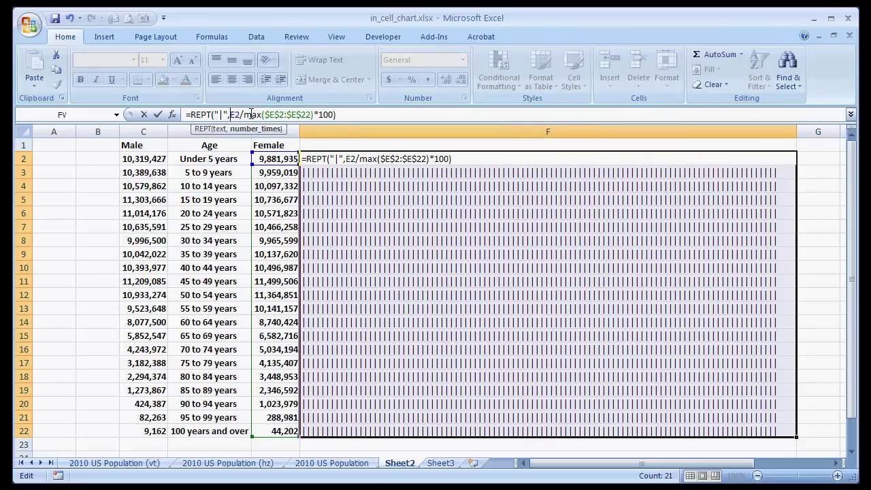
{"action": "key", "text": "ctrl+Return"}
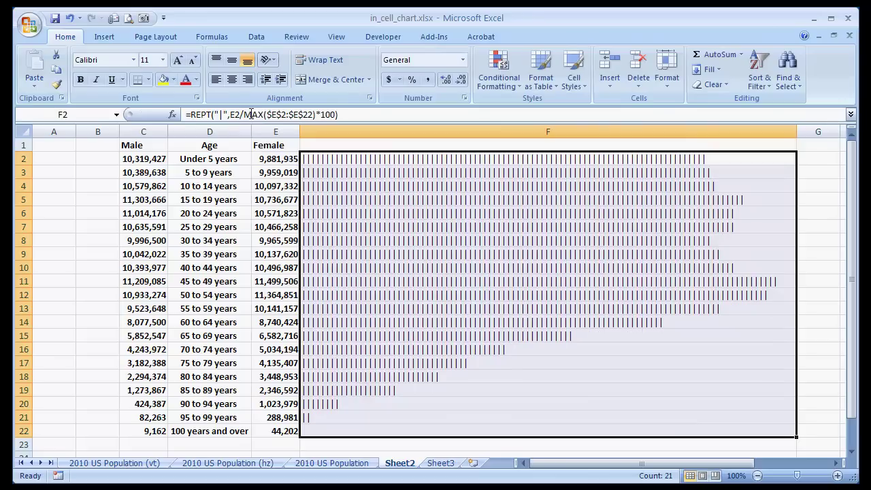
{"action": "left_click", "coordinate": [394, 172]}
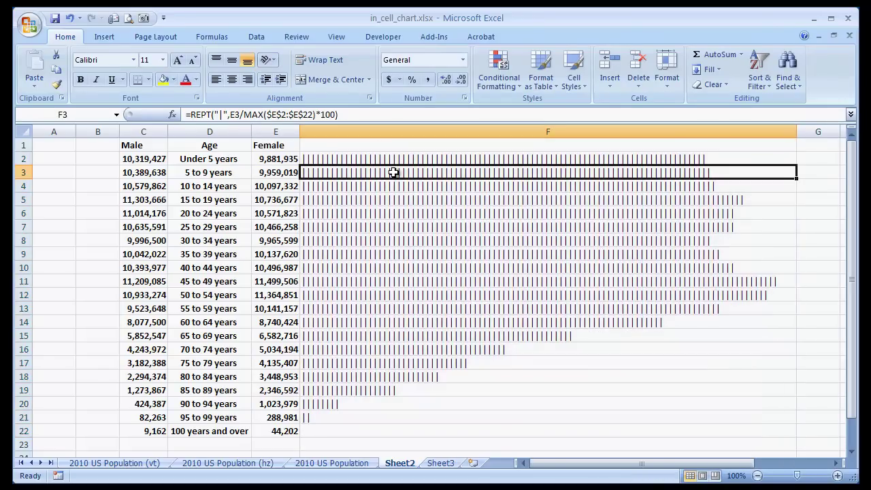
{"action": "key", "text": "Down"}
{"action": "key", "text": "Down"}
{"action": "key", "text": "Down"}
{"action": "key", "text": "Down"}
{"action": "key", "text": "Up"}
{"action": "key", "text": "Up"}
{"action": "key", "text": "Up"}
{"action": "key", "text": "Up"}
{"action": "key", "text": "Up"}
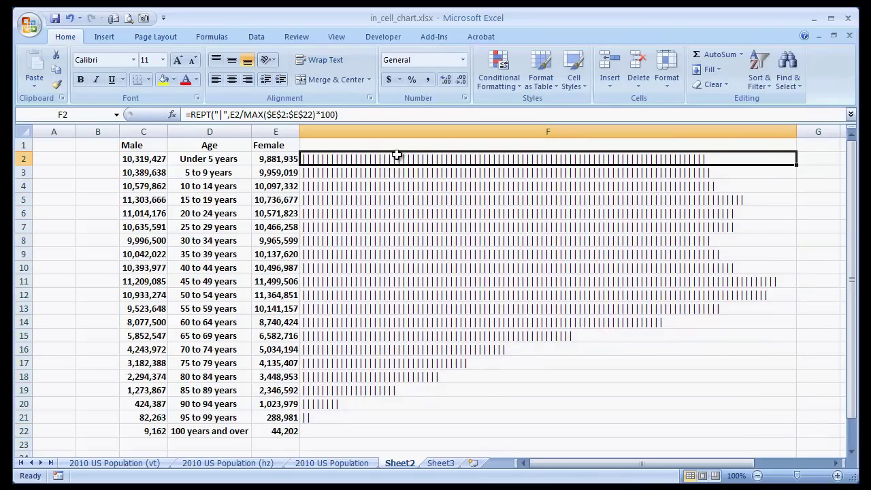
{"action": "left_click_drag", "start_coordinate": [397, 156], "coordinate": [406, 429]}
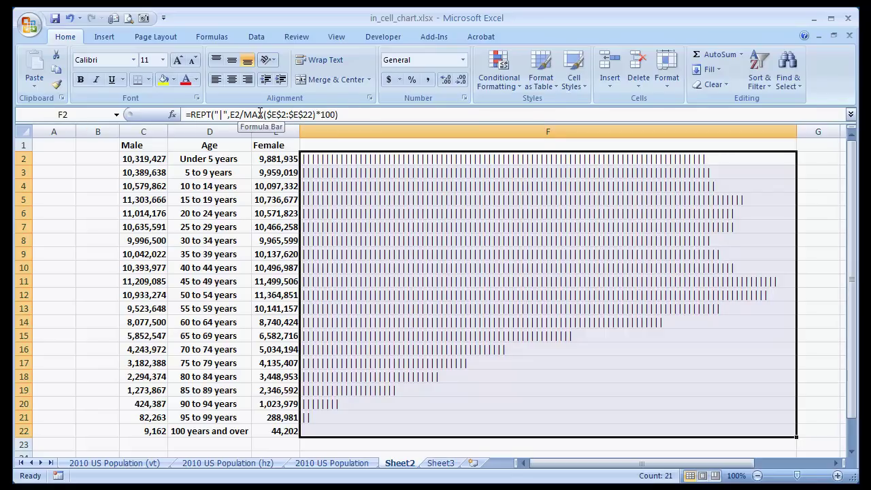
{"action": "left_click", "coordinate": [342, 161]}
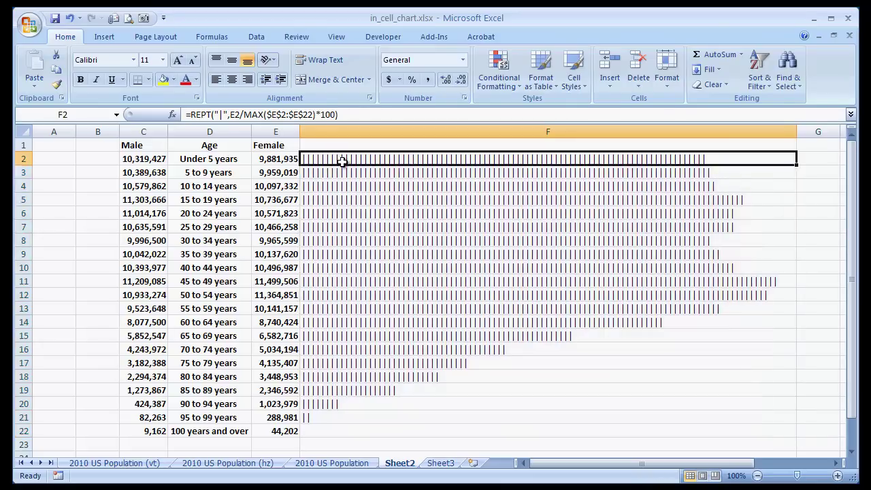
{"action": "left_click_drag", "start_coordinate": [342, 161], "coordinate": [395, 432]}
{"action": "left_click", "coordinate": [391, 408]}
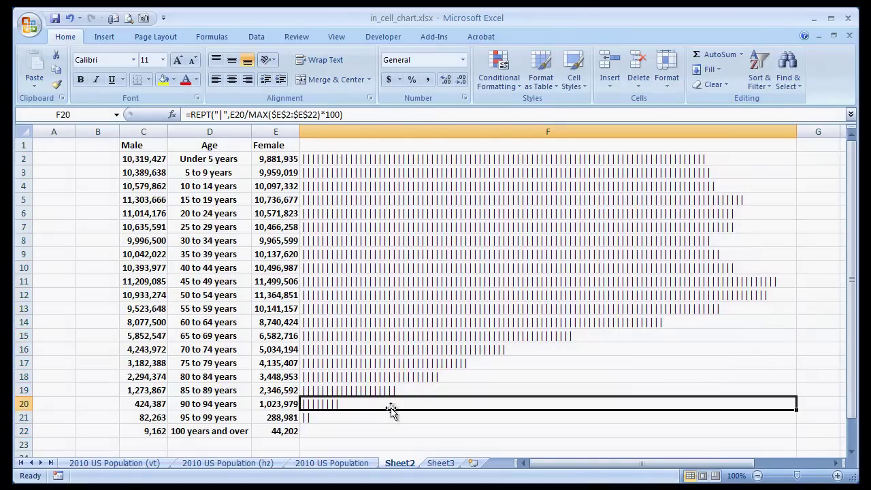
{"action": "left_click", "coordinate": [435, 292]}
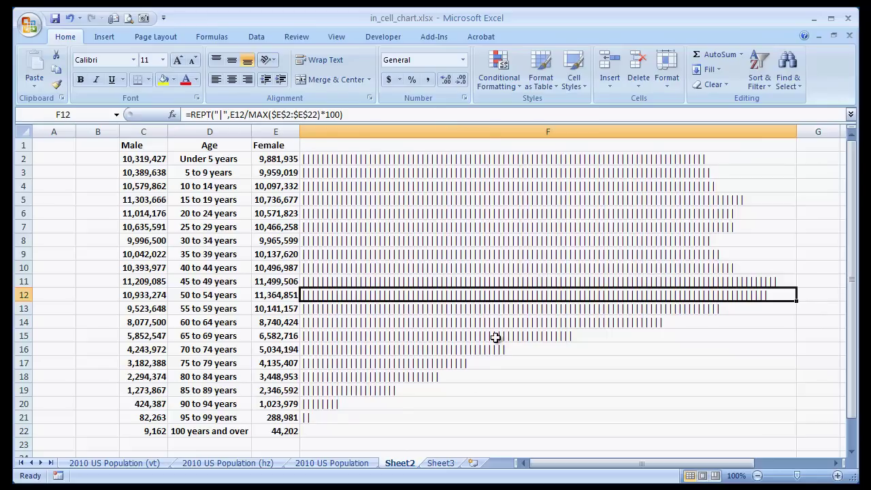
Enter a male bar formula in B2 repeating "|" by C2 over MAX($C$2:$C$22)
{"action": "left_click", "coordinate": [111, 158]}
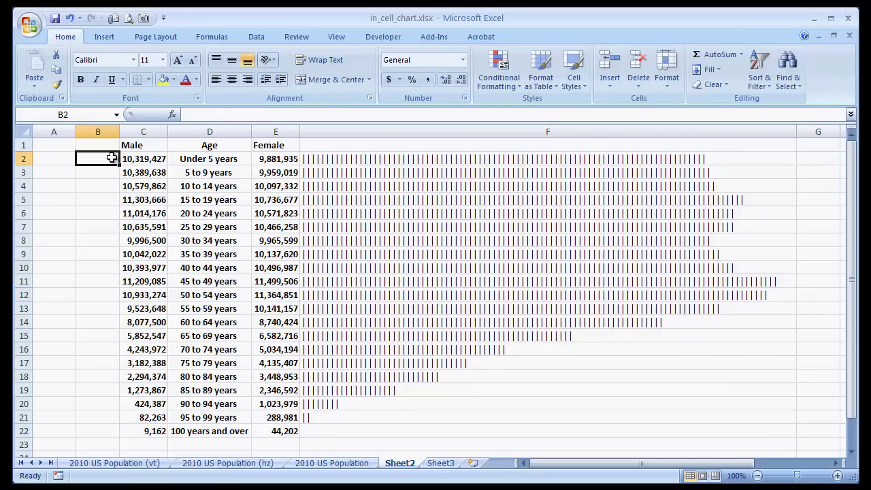
{"action": "type", "text": "="}
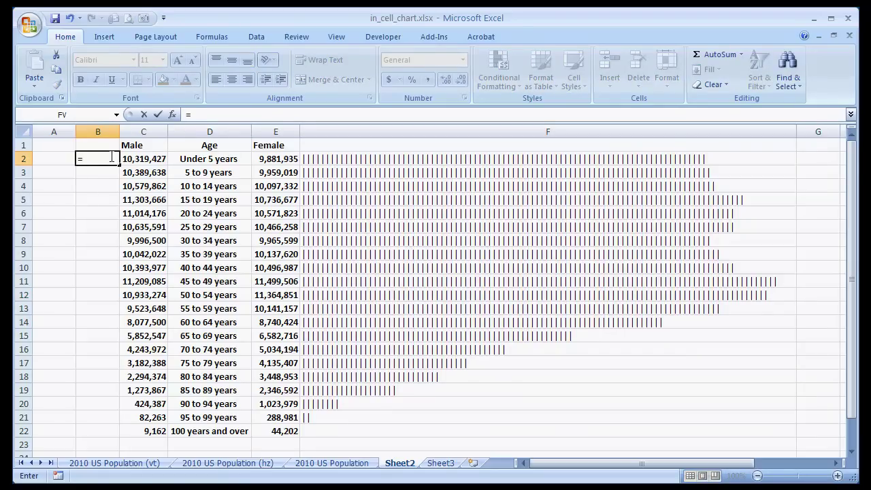
{"action": "type", "text": "rept"}
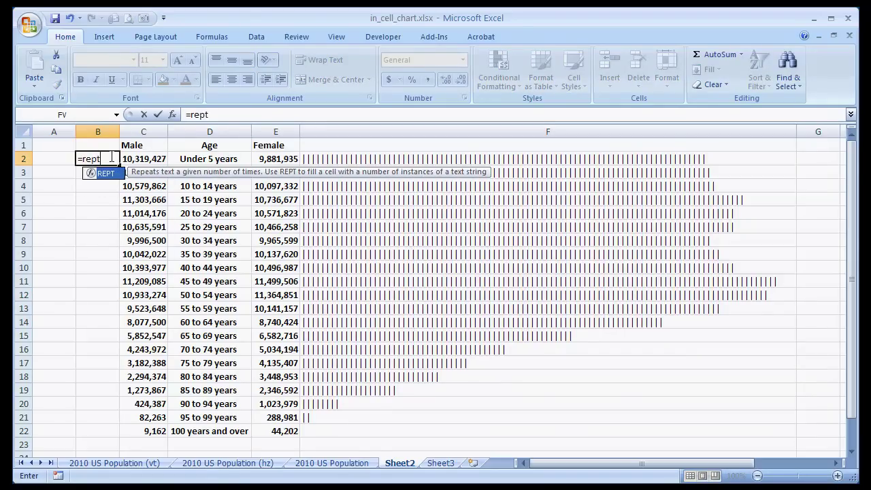
{"action": "type", "text": "("}
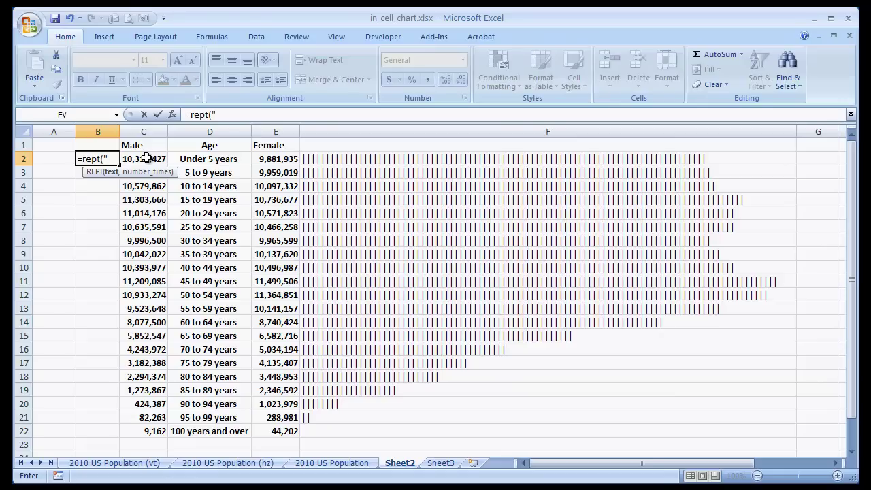
{"action": "type", "text": "\"|\","}
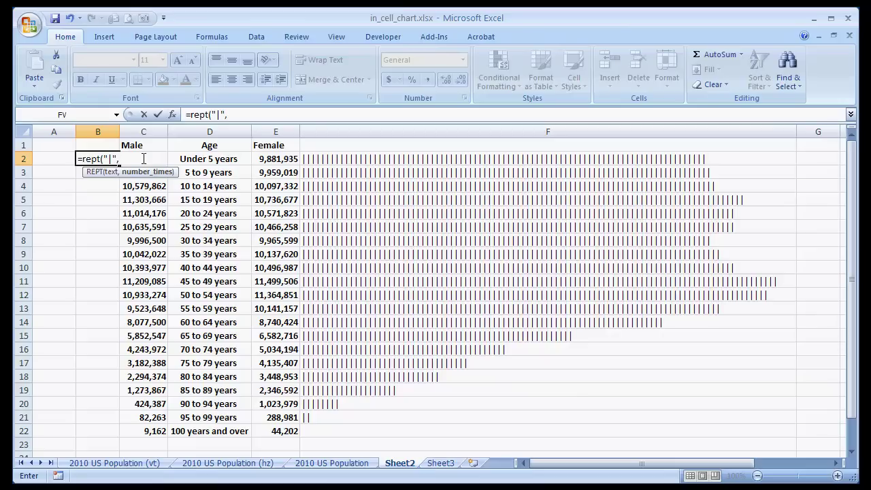
{"action": "type", "text": "c2/max"}
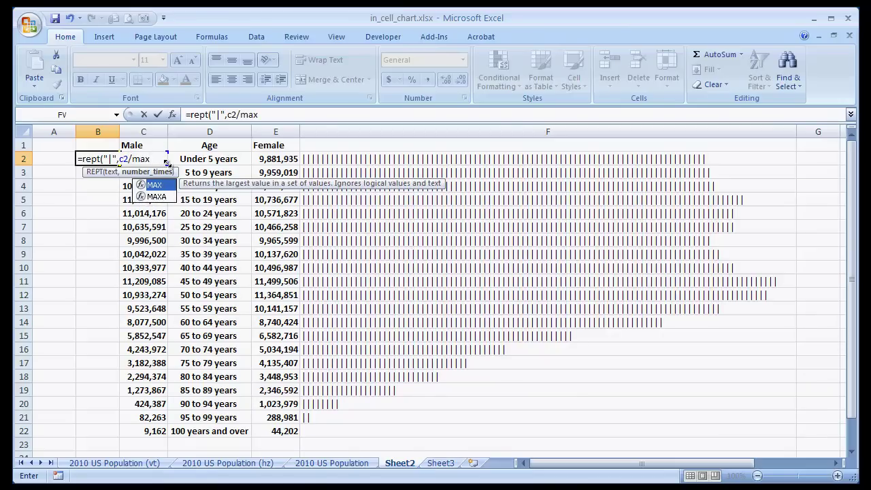
{"action": "type", "text": "("}
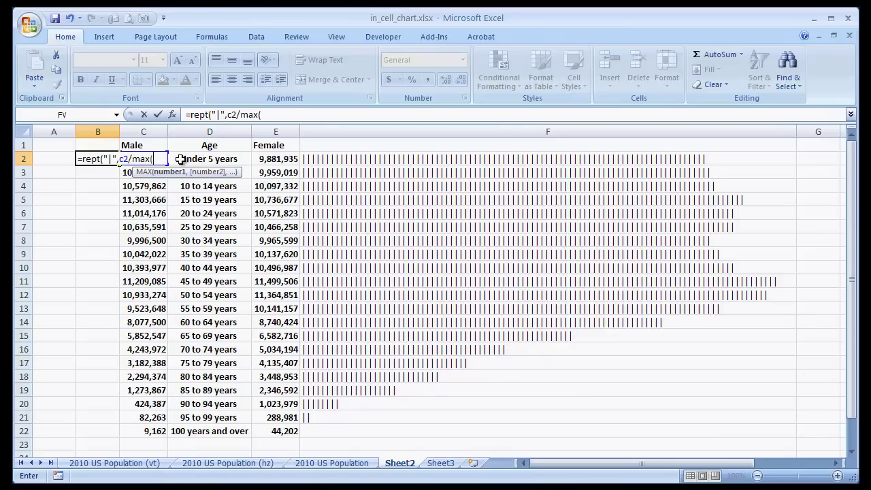
{"action": "type", "text": "c2:c22"}
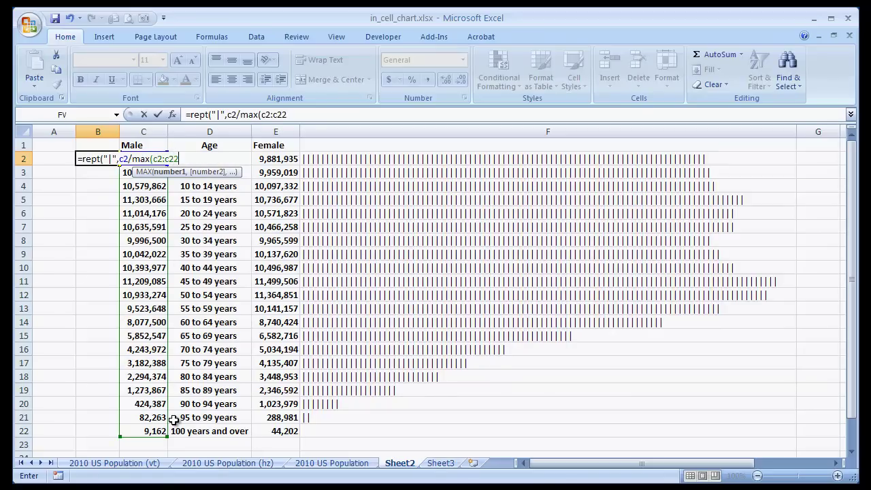
{"action": "key", "text": "F4"}
{"action": "left_click", "coordinate": [167, 159]}
{"action": "key", "text": "F4"}
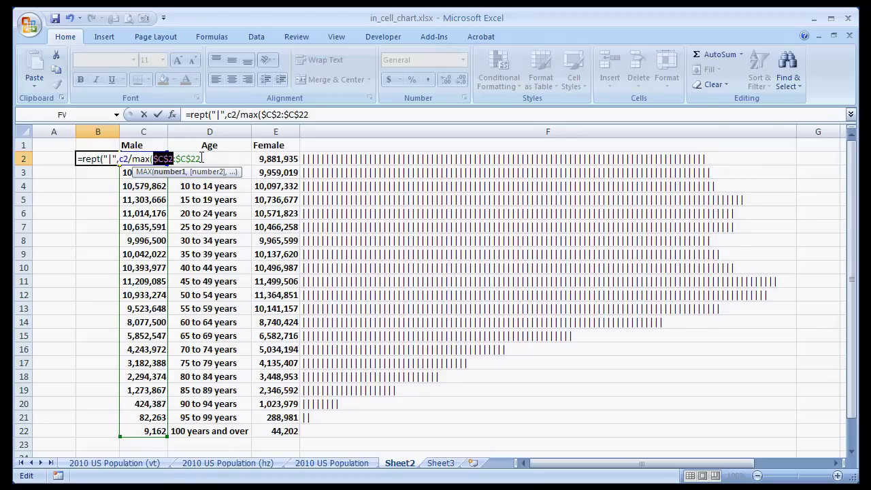
{"action": "left_click", "coordinate": [200, 159]}
{"action": "type", "text": "*"}
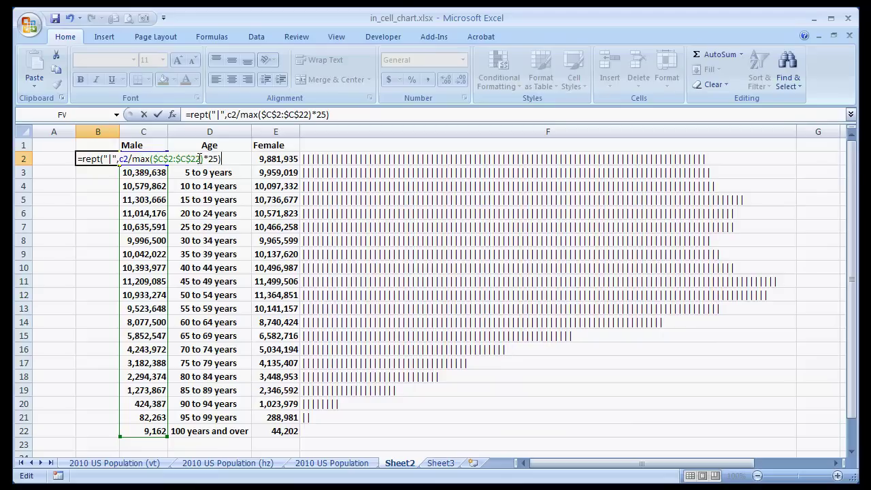
{"action": "key", "text": "Return"}
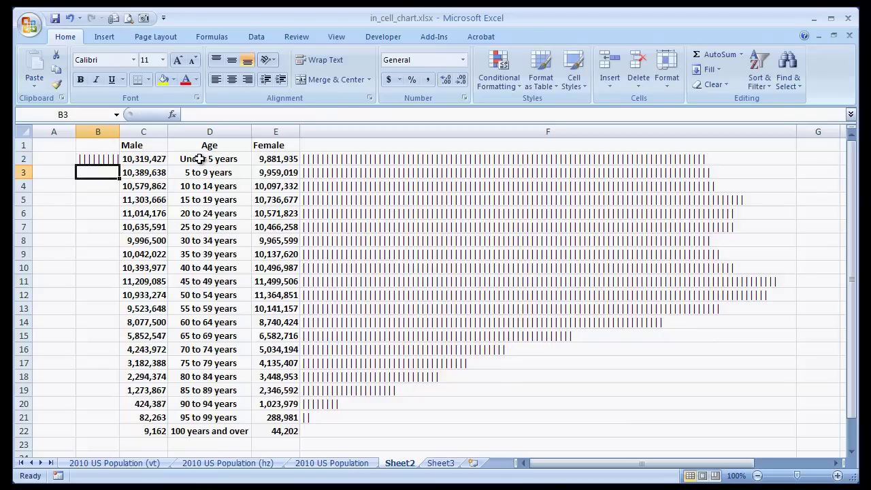
Set B2's scale factor to 100 and fill the male bar formula down to B22
{"action": "left_click", "coordinate": [370, 162]}
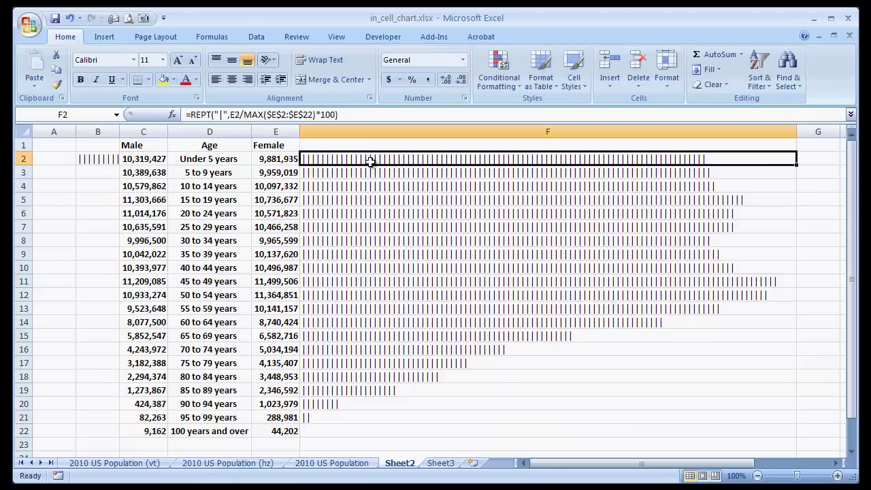
{"action": "left_click", "coordinate": [113, 158]}
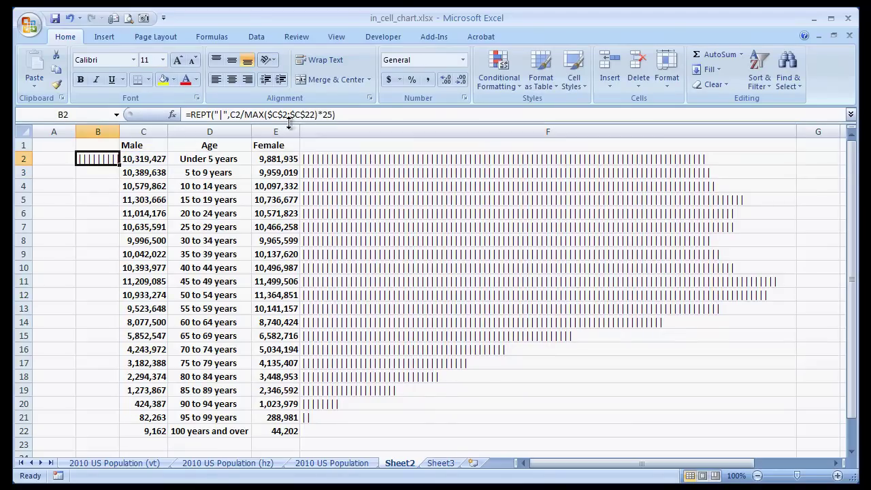
{"action": "double_click", "coordinate": [330, 114]}
{"action": "type", "text": "100"}
{"action": "key", "text": "Return"}
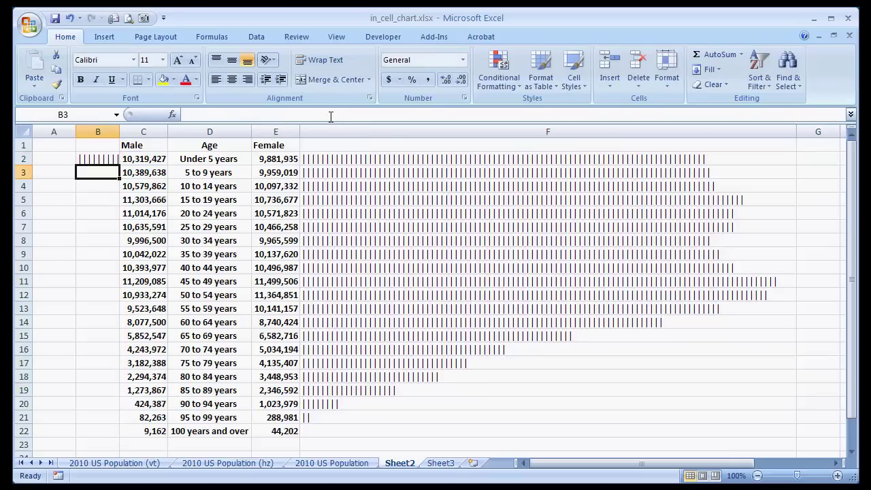
{"action": "left_click", "coordinate": [110, 159]}
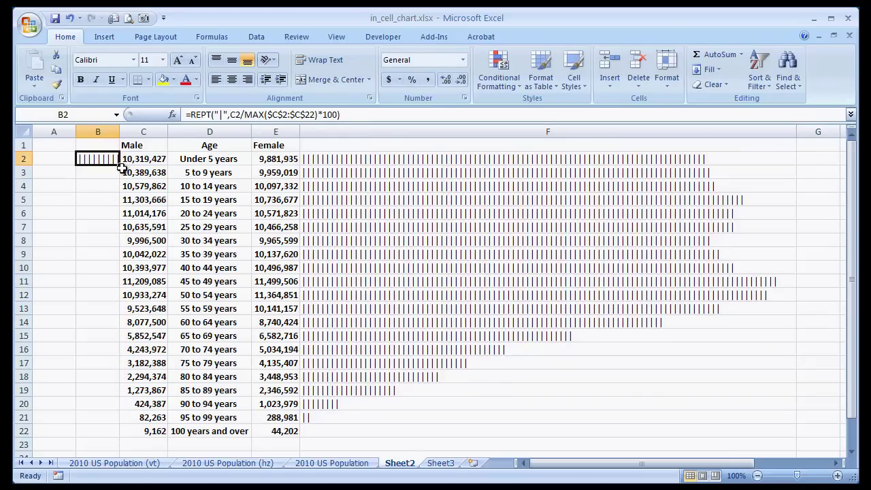
{"action": "double_click", "coordinate": [120, 164]}
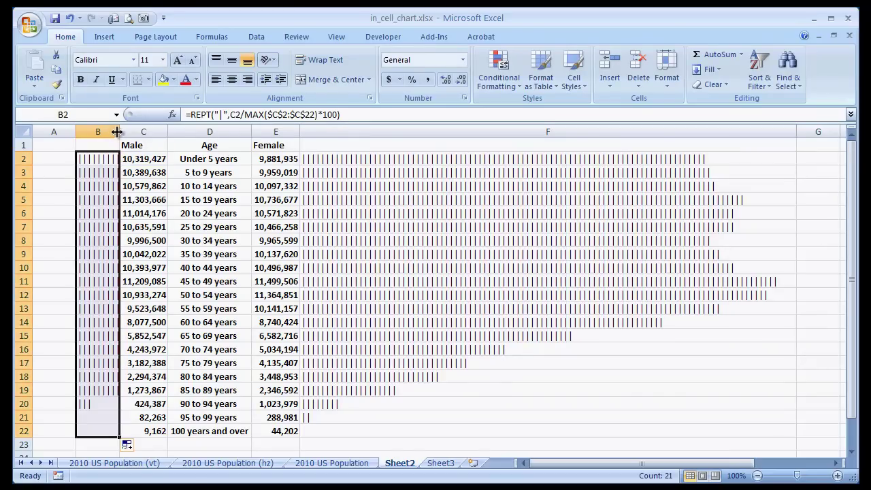
Widen column B and right-align the male bars in B2:B22
{"action": "double_click", "coordinate": [120, 130]}
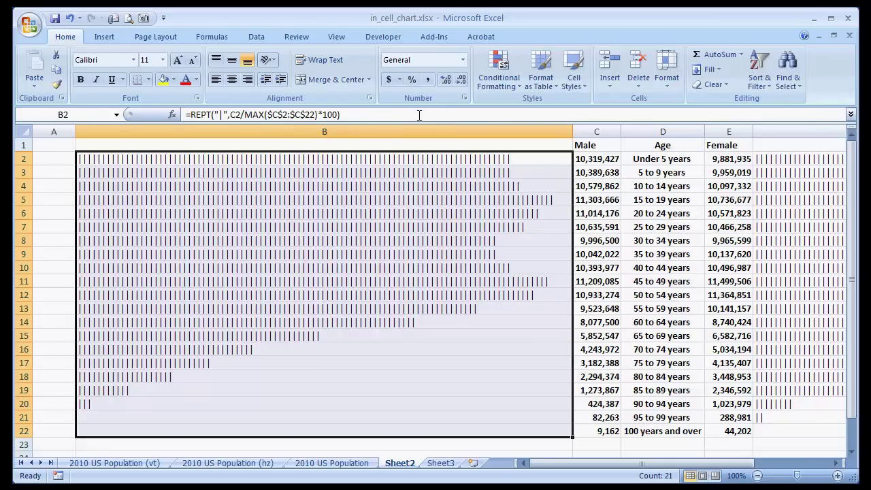
{"action": "left_click", "coordinate": [249, 81]}
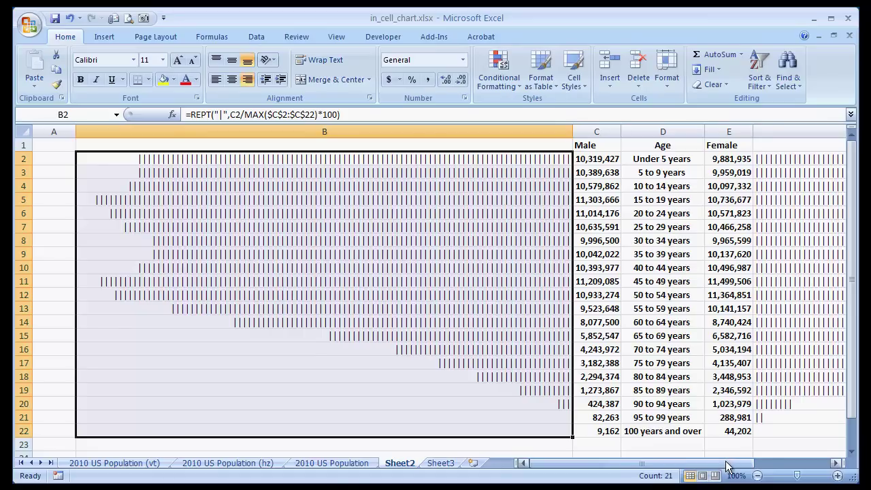
{"action": "mouse_move", "coordinate": [730, 468]}
{"action": "left_mouse_down"}
{"action": "mouse_move", "coordinate": [817, 468]}
{"action": "mouse_move", "coordinate": [736, 470]}
{"action": "left_mouse_up"}
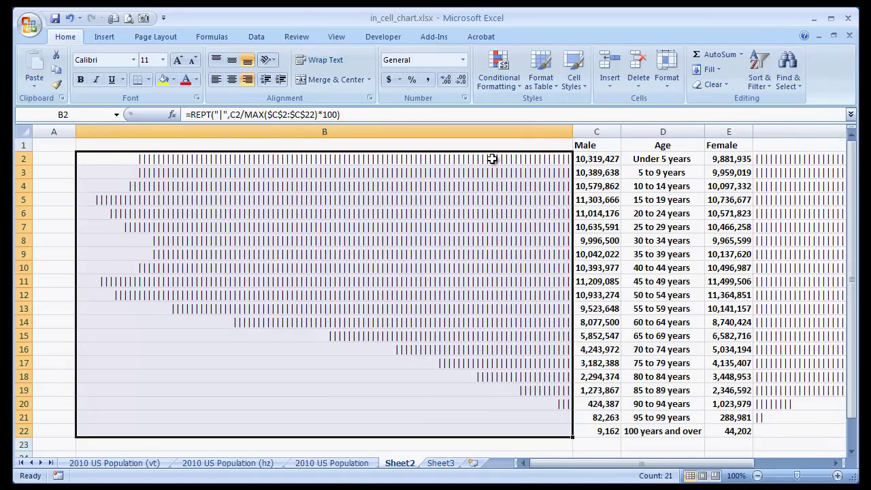
{"action": "left_click_drag", "start_coordinate": [492, 158], "coordinate": [513, 432]}
Set the male bars in B2:B22 and female bars in F2:F22 to font size 4
{"action": "left_click", "coordinate": [164, 60]}
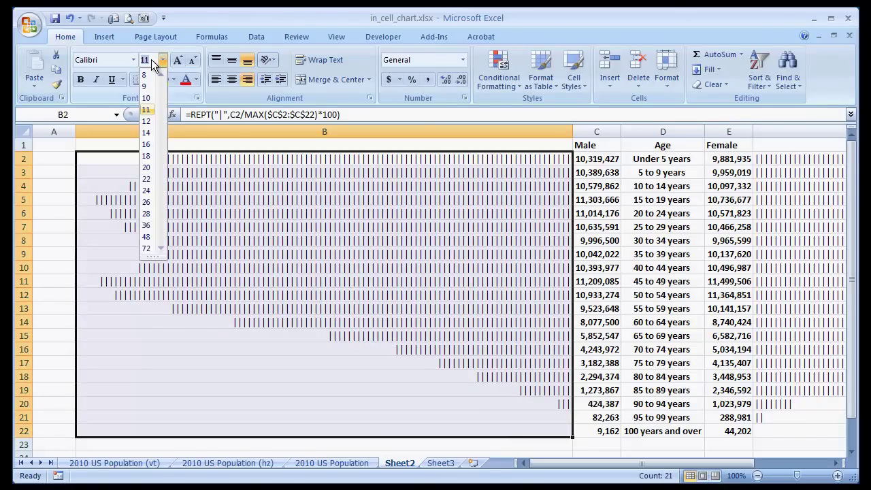
{"action": "type", "text": "4"}
{"action": "key", "text": "Return"}
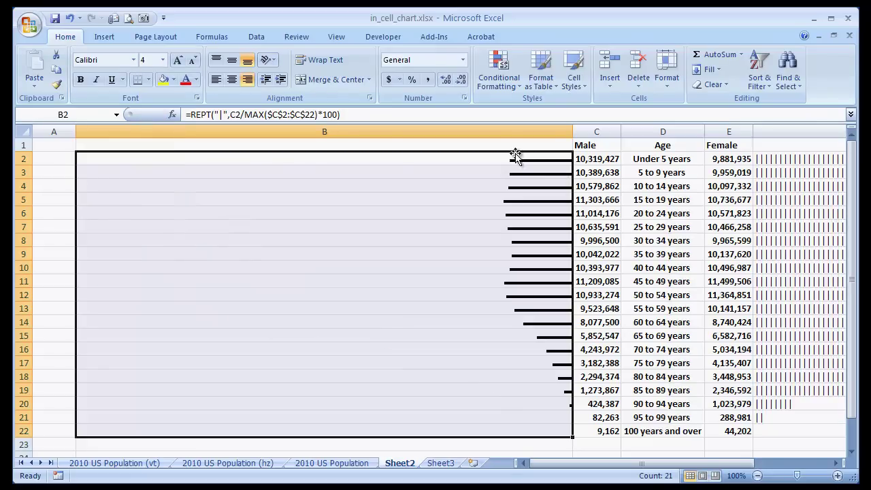
{"action": "left_click_drag", "start_coordinate": [776, 160], "coordinate": [795, 432]}
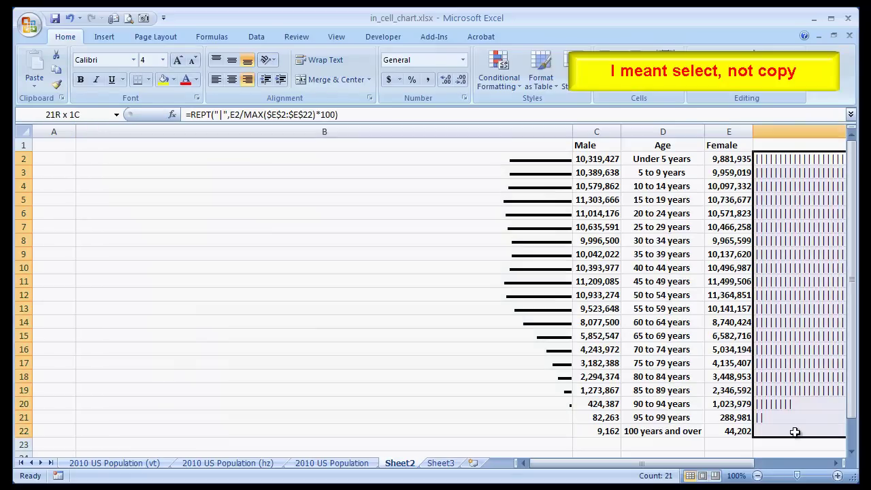
{"action": "left_click", "coordinate": [163, 60]}
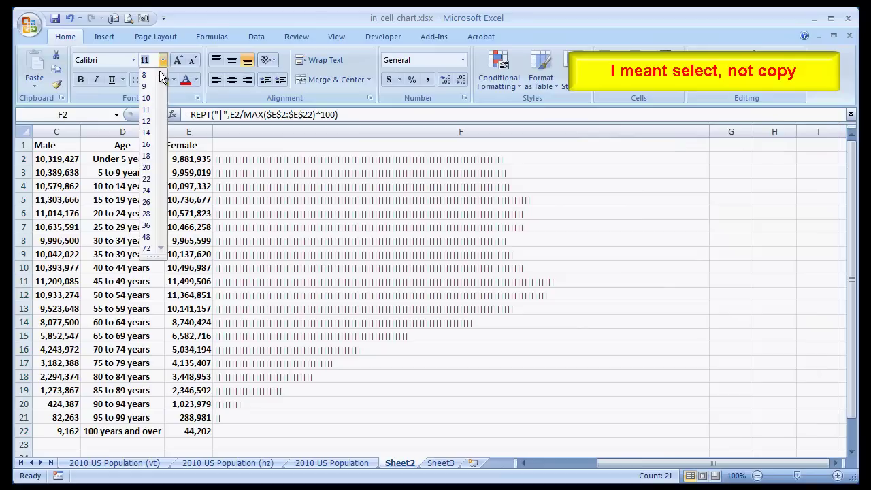
{"action": "type", "text": "4"}
{"action": "key", "text": "Return"}
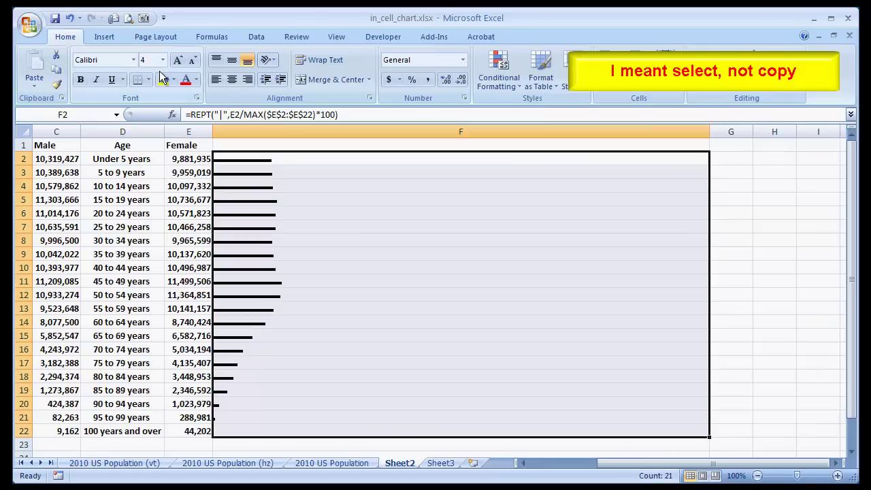
AutoFit columns F and B to the shrunken bars, then reselect F2:F22
{"action": "double_click", "coordinate": [709, 129]}
{"action": "left_click_drag", "start_coordinate": [675, 462], "coordinate": [575, 471]}
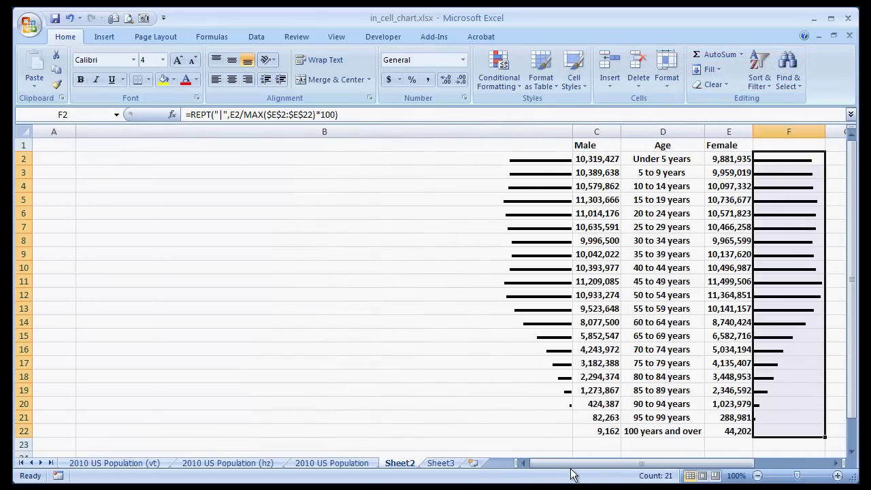
{"action": "double_click", "coordinate": [572, 131]}
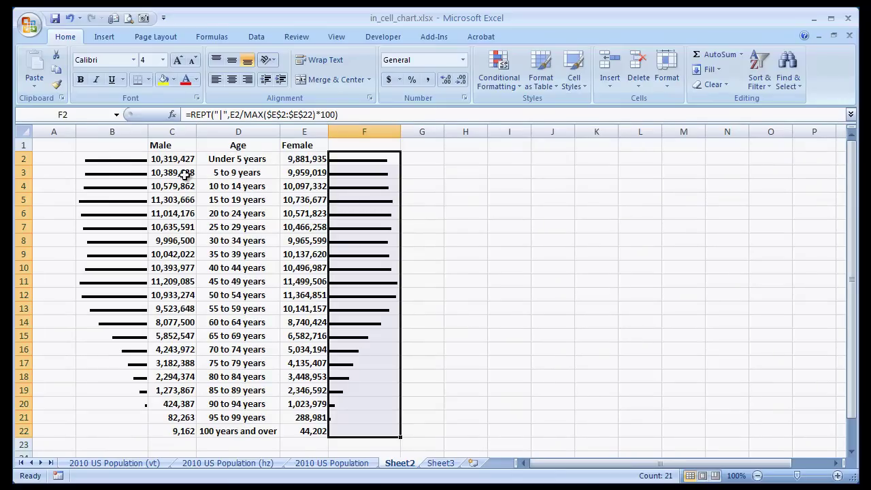
{"action": "left_click", "coordinate": [116, 213], "text": "shift"}
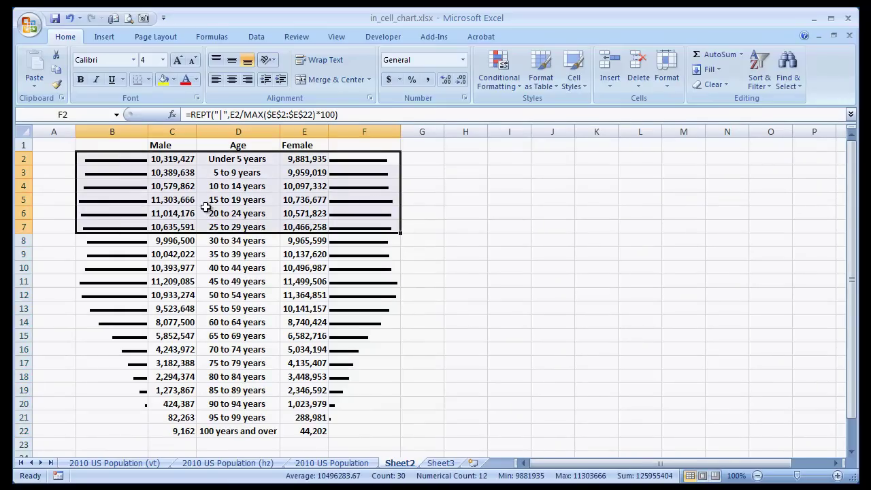
{"action": "left_click", "coordinate": [354, 157]}
{"action": "left_click_drag", "start_coordinate": [354, 159], "coordinate": [373, 435]}
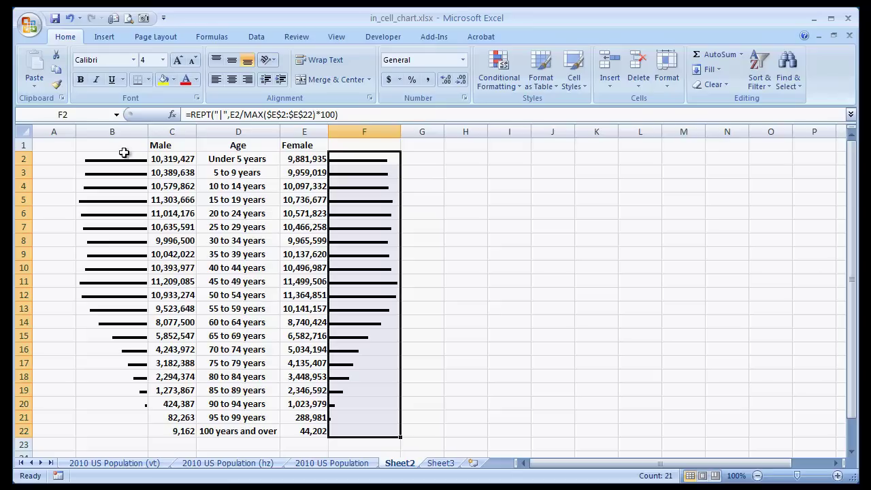
Colour the male and female bars in B2:B22 and F2:F22 blue, then show the 2010 US Population (vt) sheet
{"action": "left_click_drag", "start_coordinate": [118, 157], "coordinate": [131, 425]}
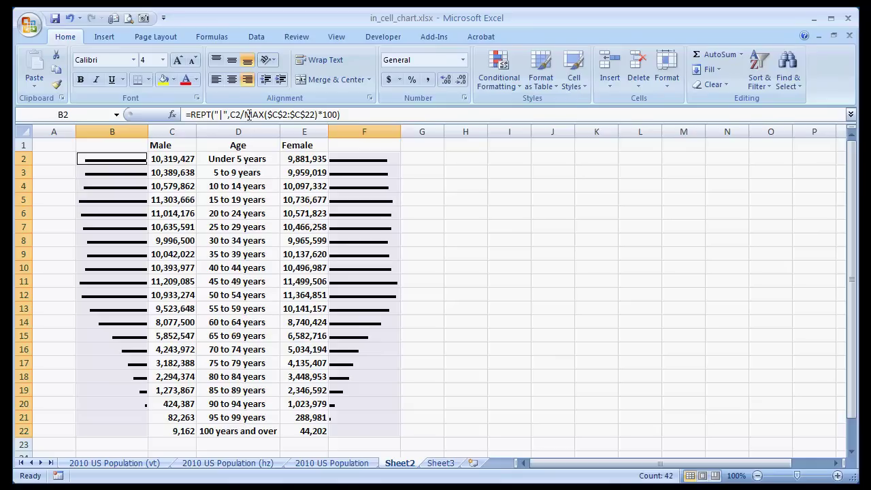
{"action": "left_click", "coordinate": [196, 81]}
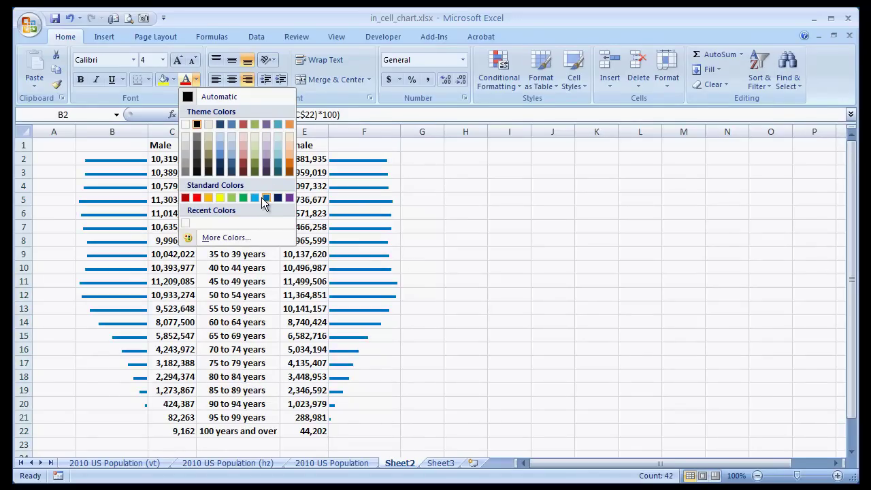
{"action": "left_click", "coordinate": [266, 198]}
{"action": "left_click", "coordinate": [444, 273]}
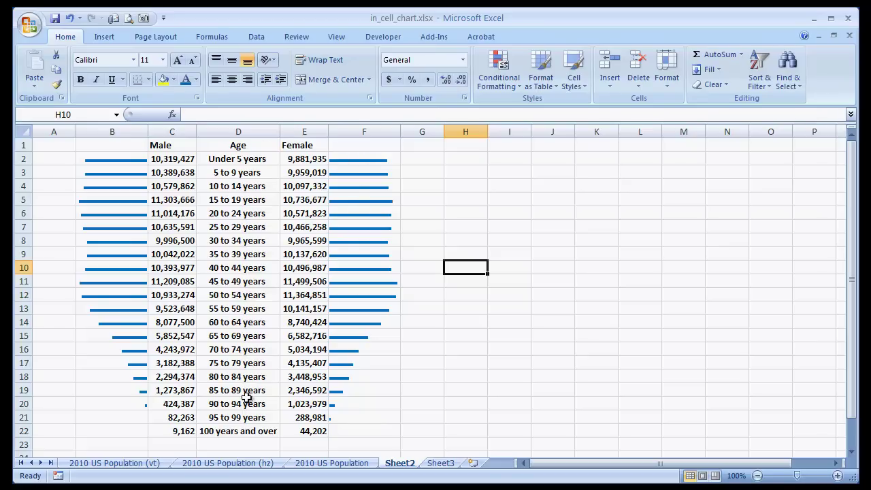
{"action": "left_click", "coordinate": [152, 466]}
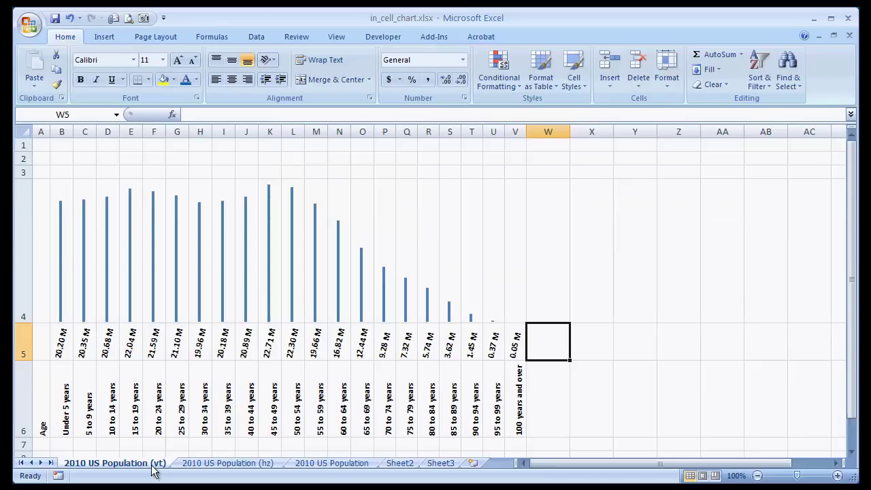
Check the Alignment settings of bar cells B4:V4, then show the 2010 US Population (hz) sheet
{"action": "left_click", "coordinate": [61, 248]}
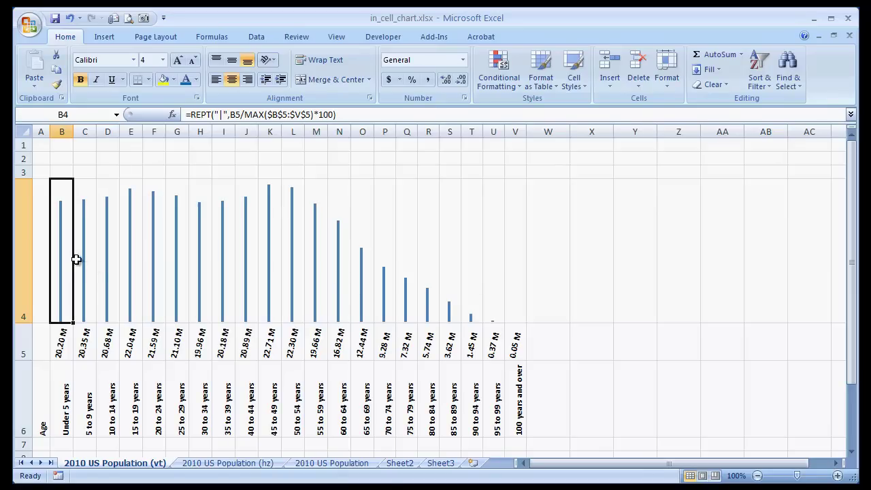
{"action": "left_click_drag", "start_coordinate": [62, 253], "coordinate": [520, 256]}
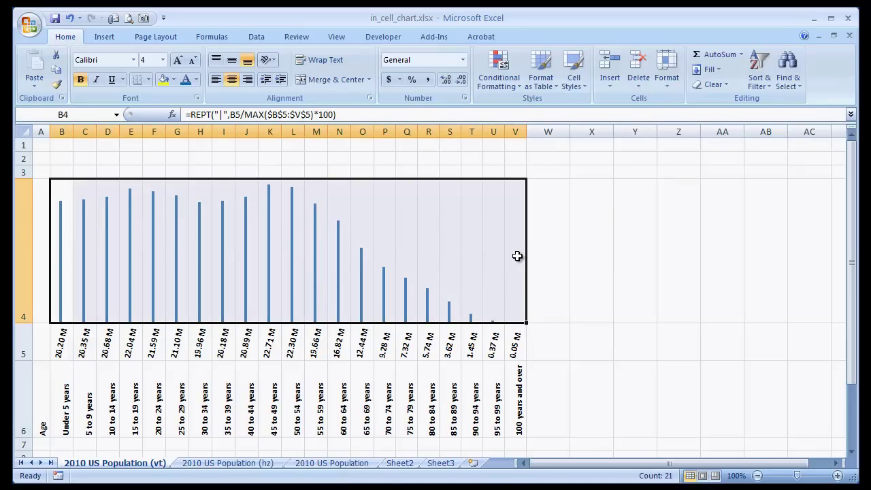
{"action": "right_click", "coordinate": [517, 257]}
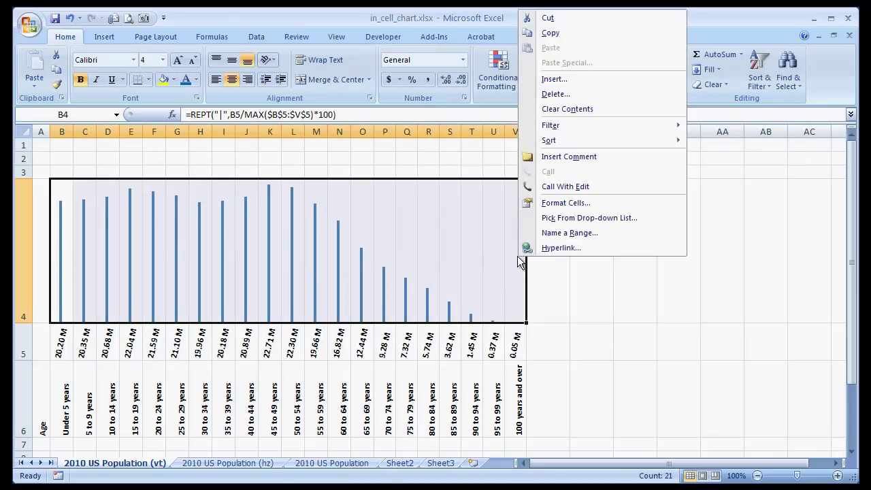
{"action": "left_click", "coordinate": [570, 203]}
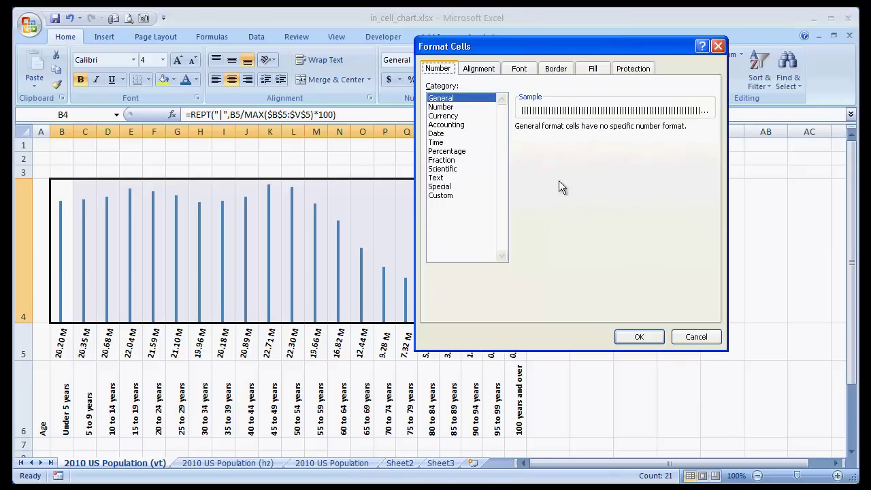
{"action": "left_click", "coordinate": [480, 69]}
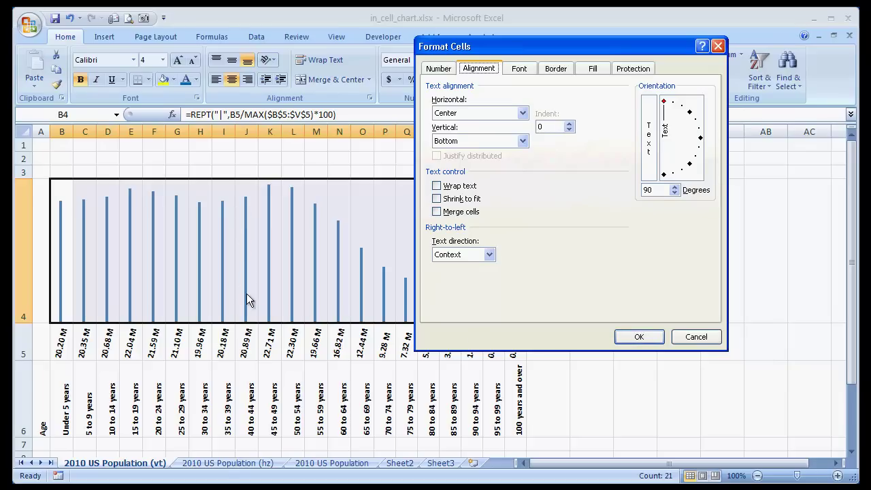
{"action": "left_click", "coordinate": [621, 337]}
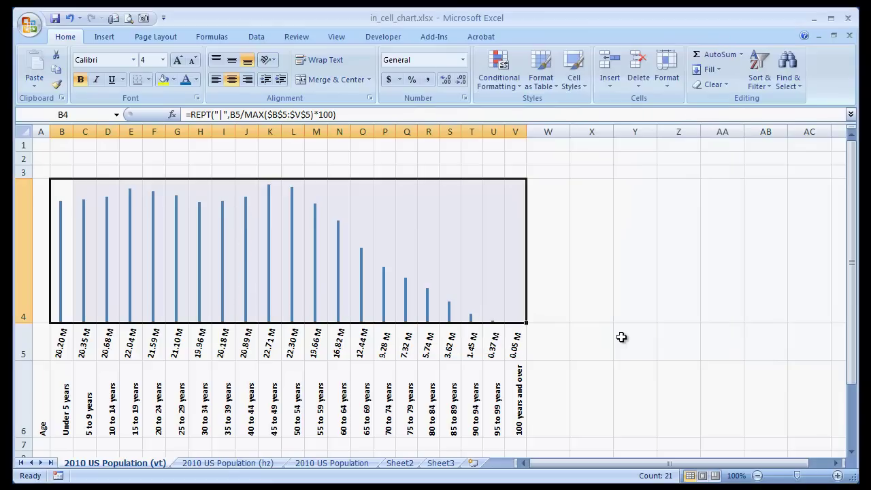
{"action": "left_click", "coordinate": [230, 464]}
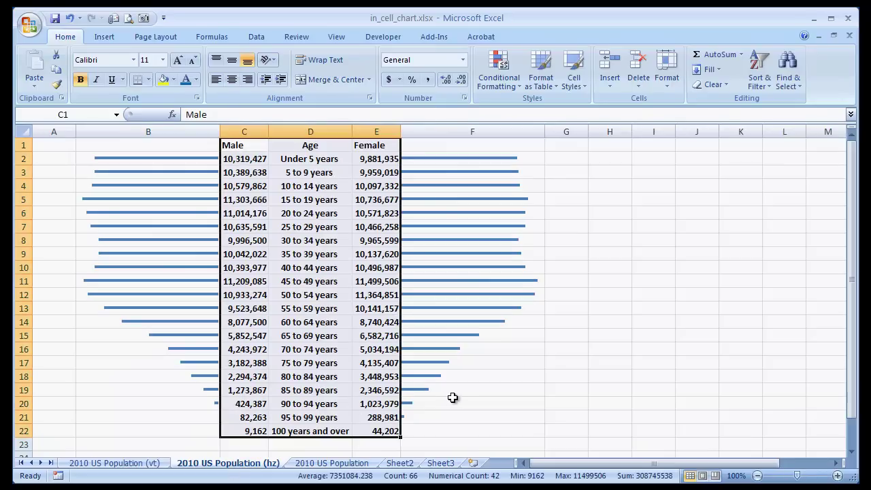